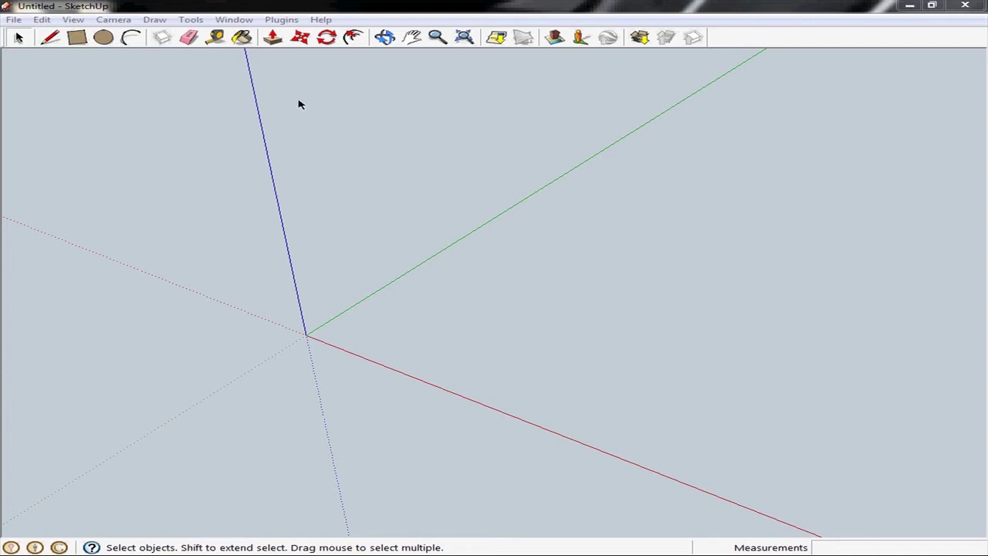
Step: Set 'Product Design and Woodworking - Millimeters' as the default template in Preferences
left_click(234, 19)
left_click(164, 243)
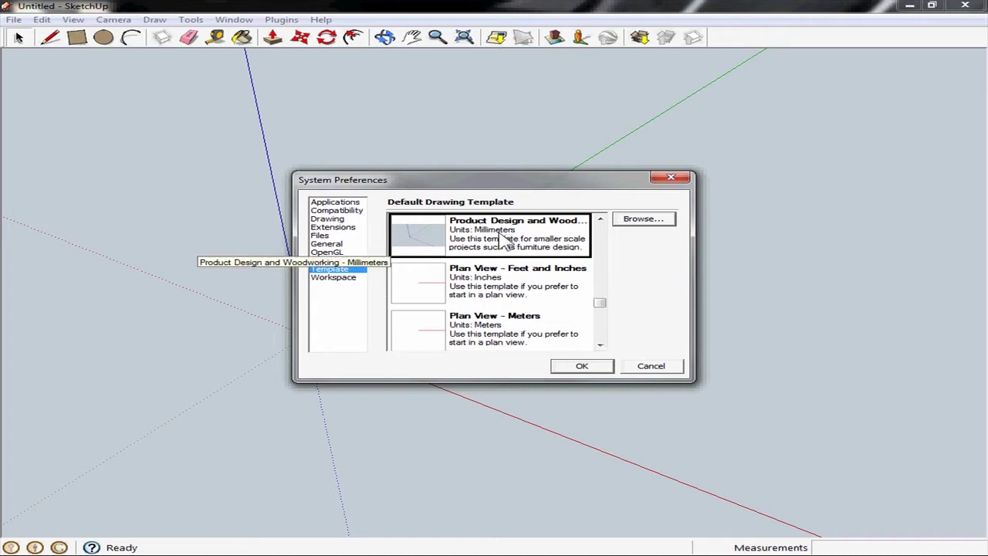
left_click(581, 368)
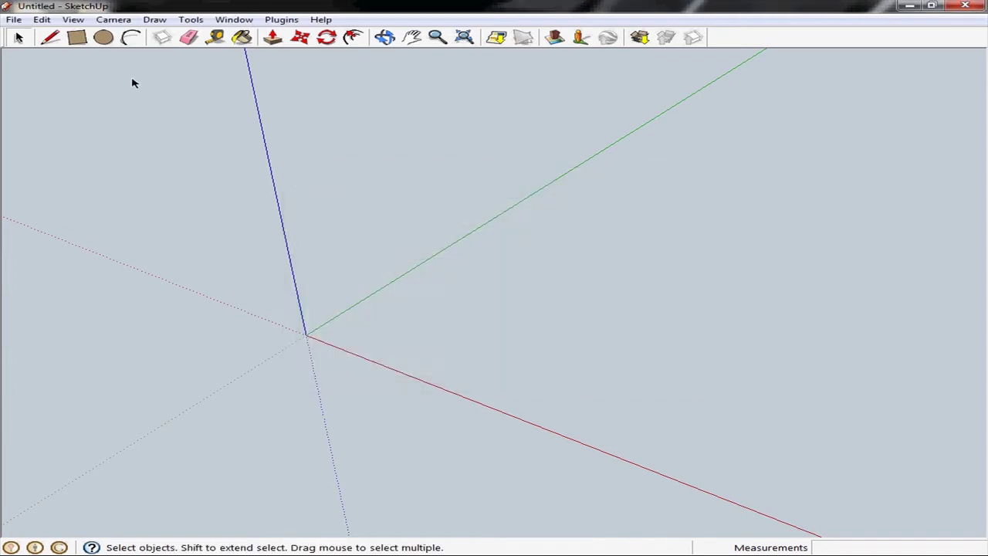
Step: Start a new model and draw a rectangle from the origin, entering 25mm,3mm
left_click(14, 19)
left_click(38, 35)
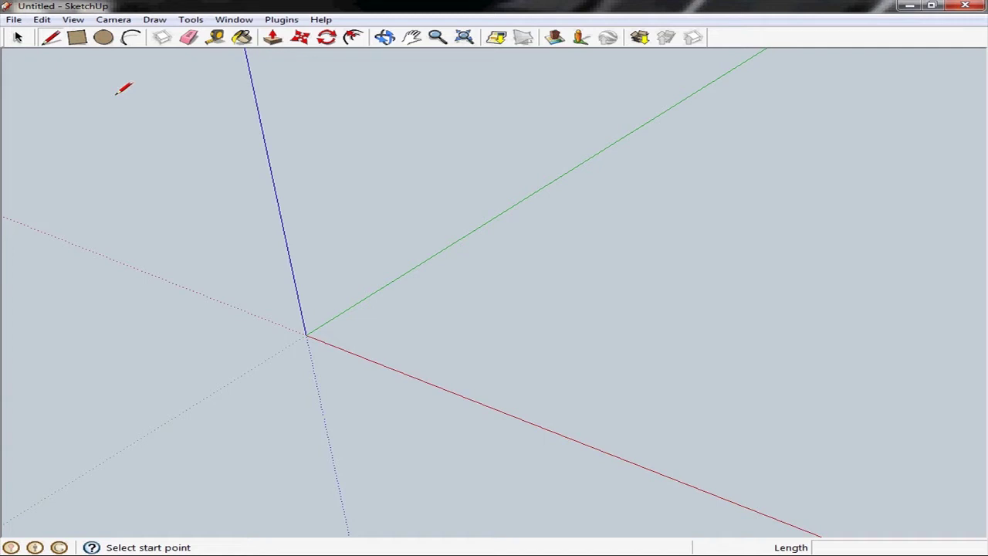
left_click(75, 38)
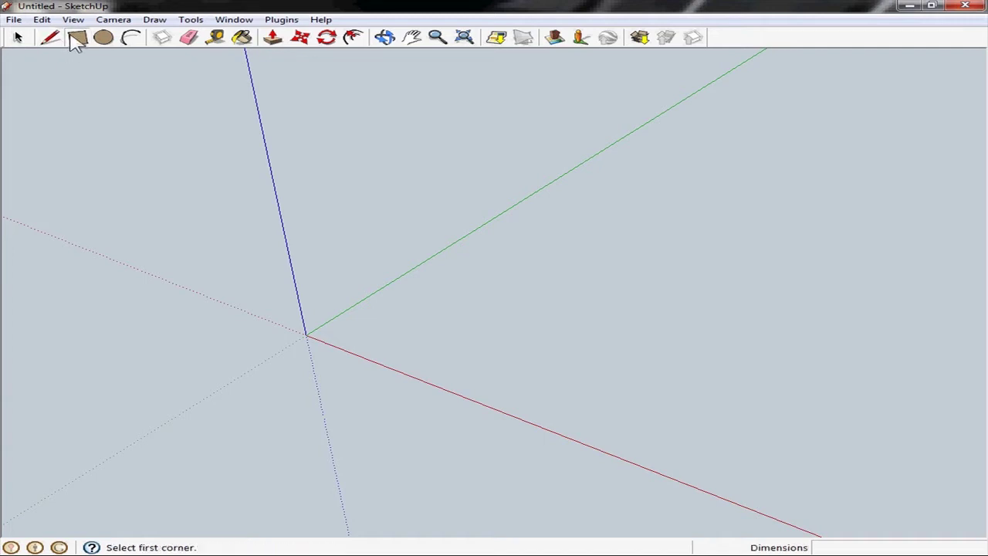
left_click(317, 330)
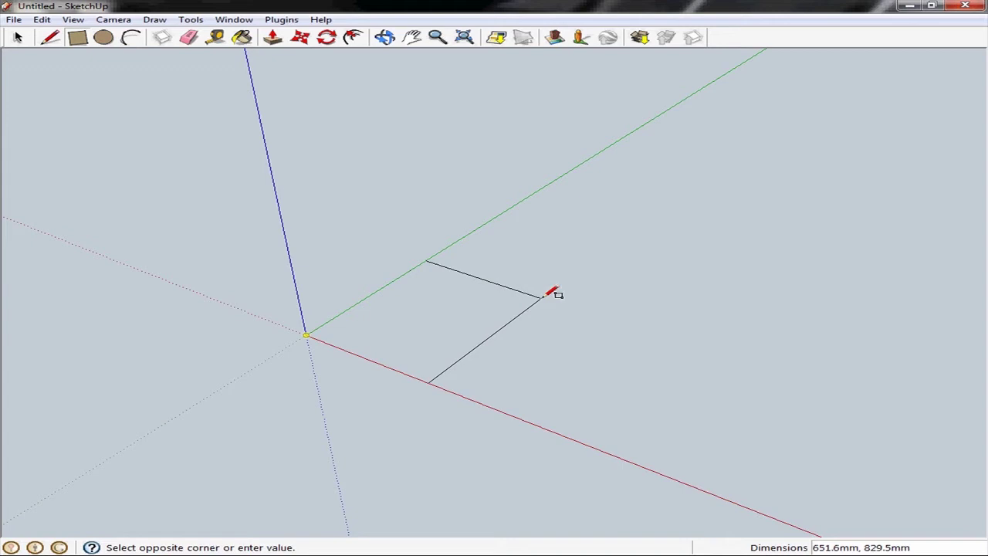
type("25mm, 3mm")
Step: Commit the 25mm by 3mm rectangle and zoom in on the strip near the origin
key("Return")
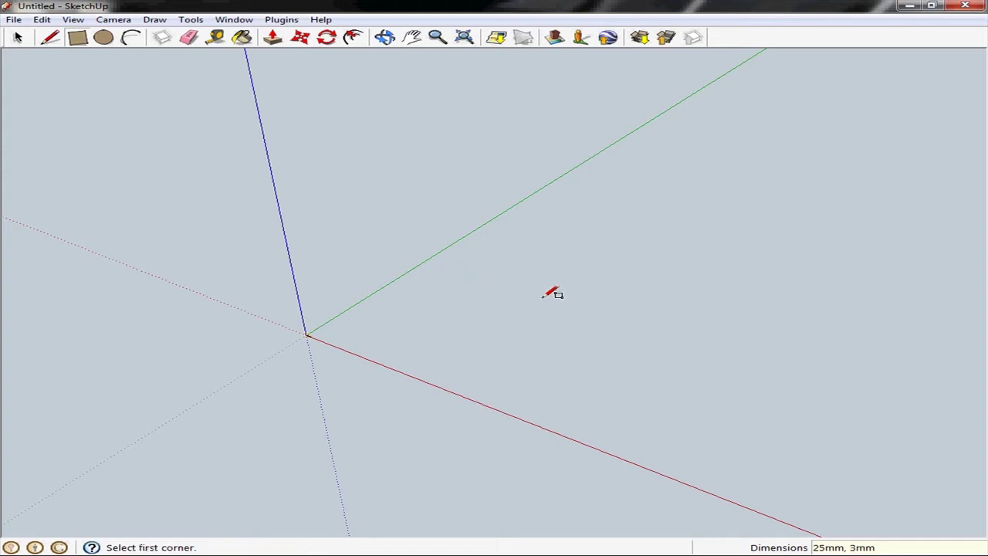
middle_click_drag(396, 335, 348, 366)
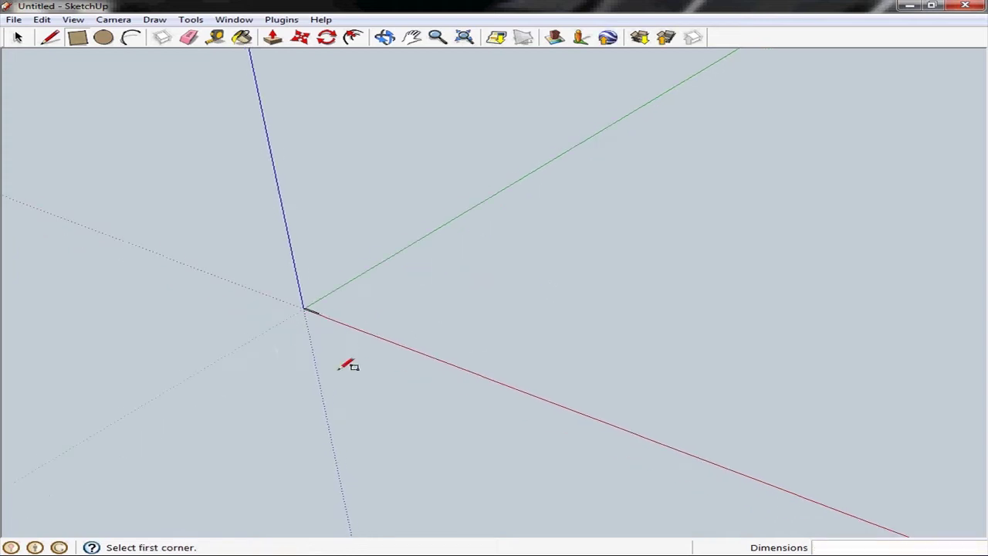
scroll(324, 332, "up", 10)
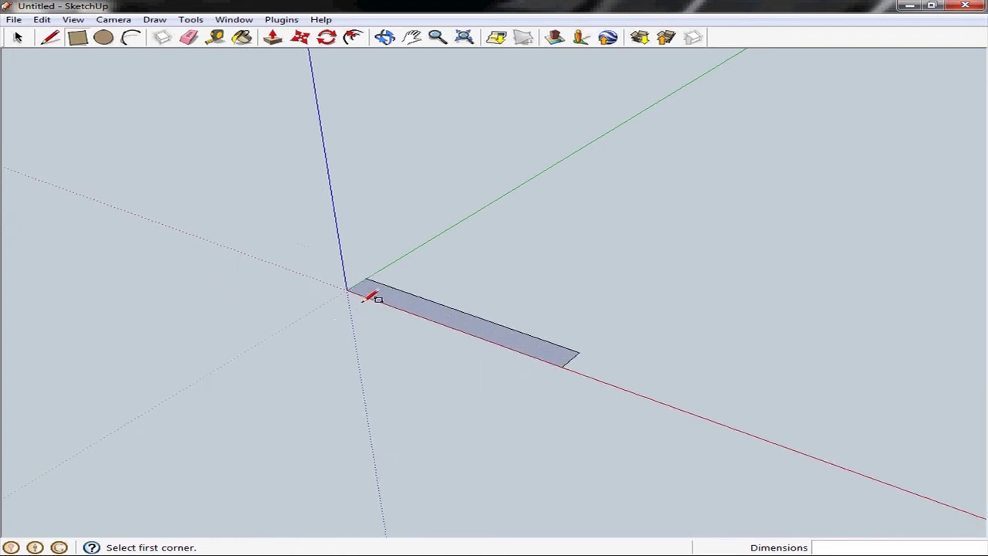
scroll(374, 297, "up", 3)
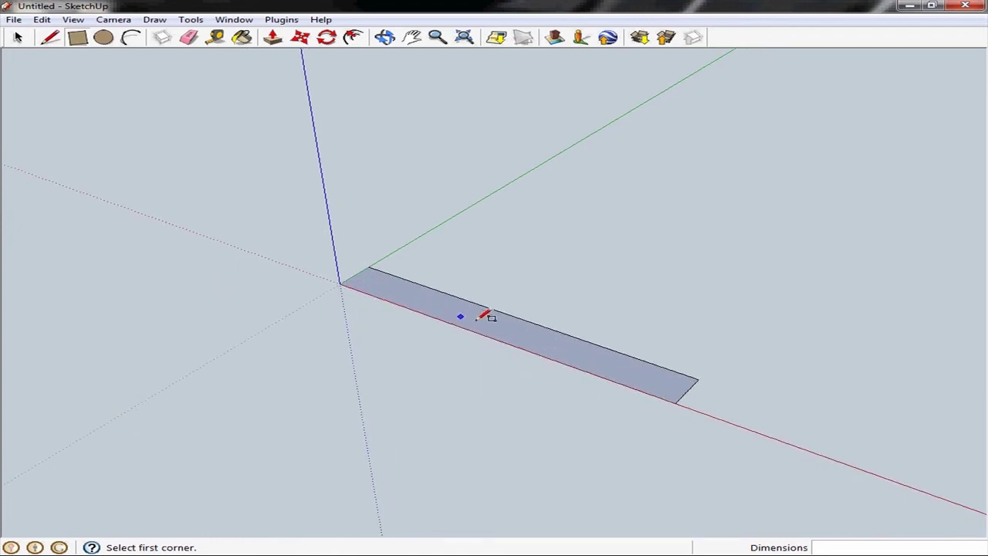
scroll(467, 308, "up", 1)
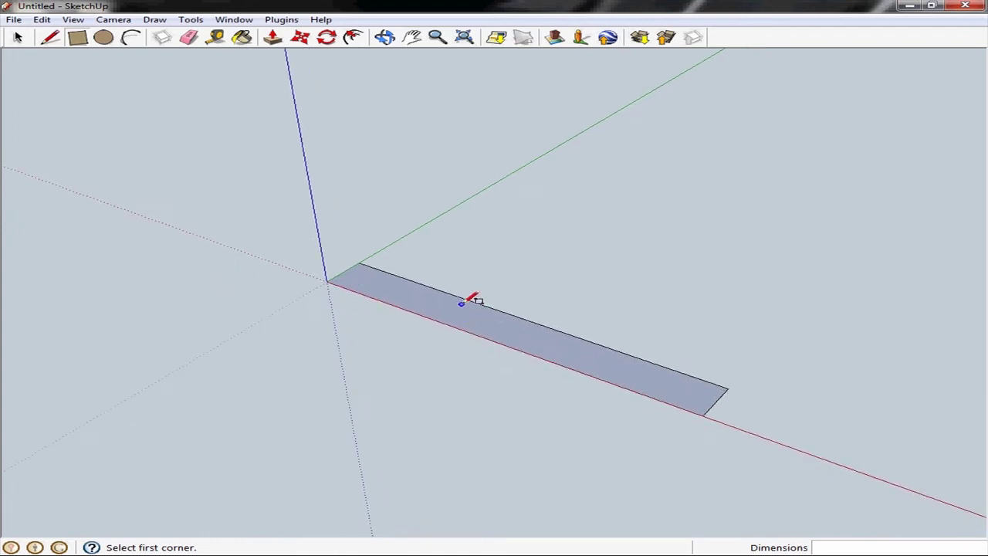
Step: Measure 22.7mm with the Tape Measure from the strip's far corner
left_click(216, 39)
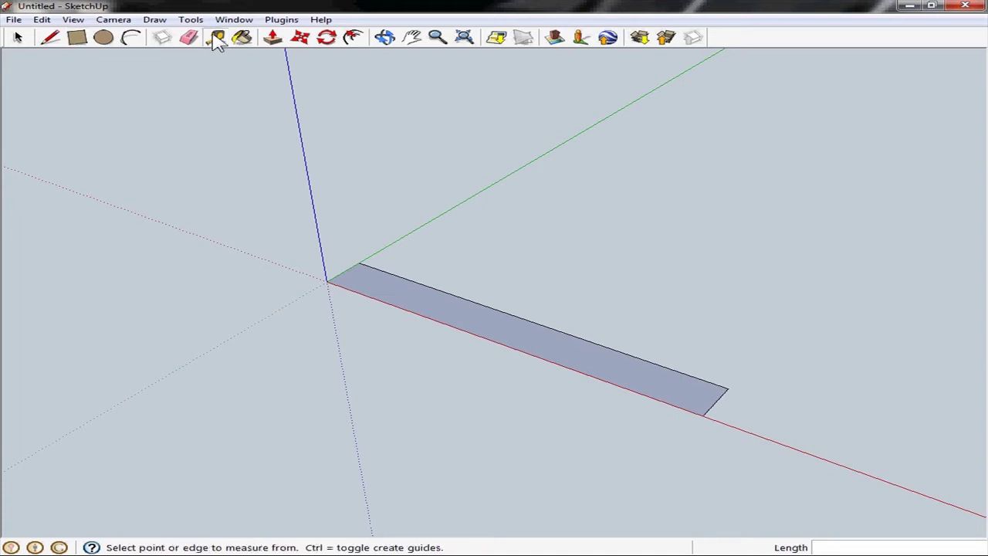
left_click(728, 389)
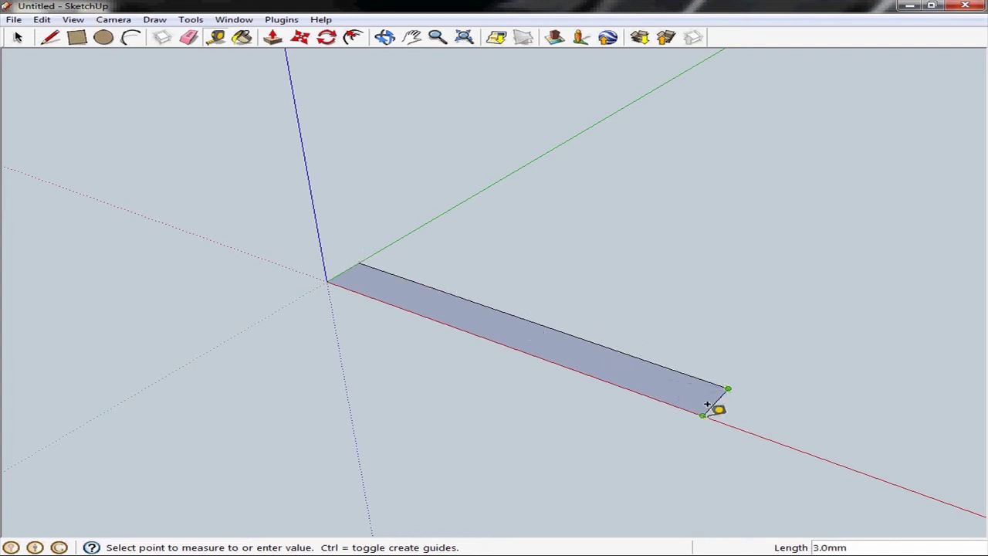
left_click(459, 229)
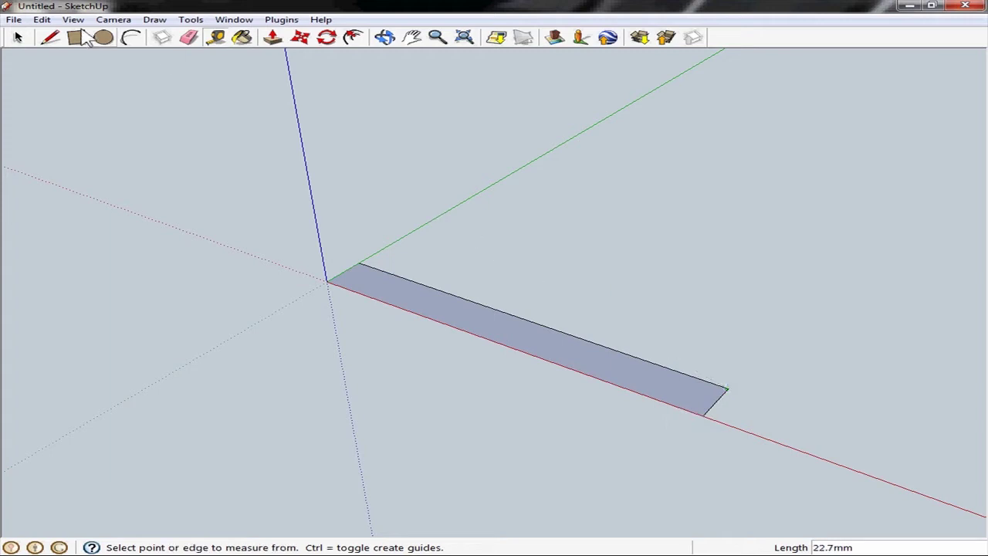
Step: Draw a second 25mm by 3mm rectangle from the origin along the green axis, forming an L
left_click(85, 43)
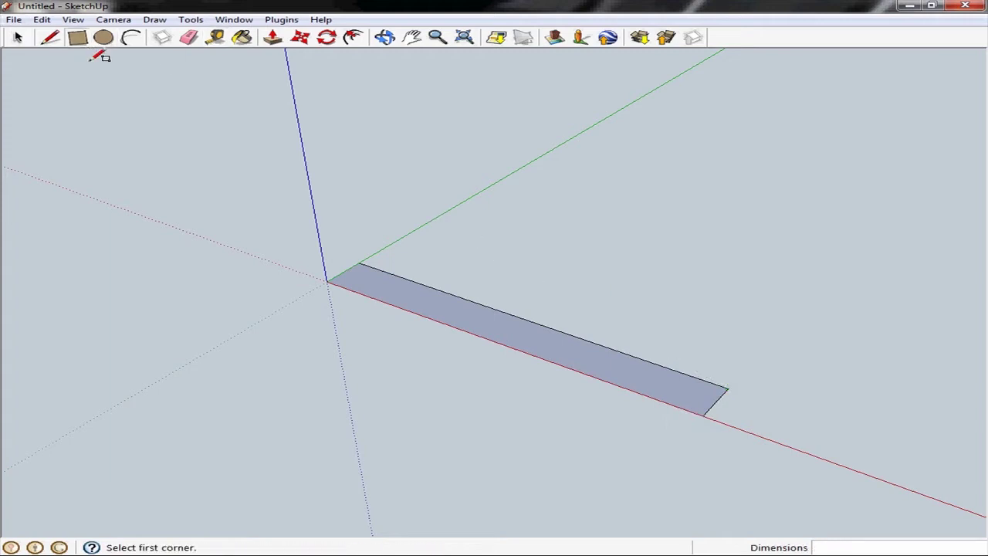
left_click(327, 281)
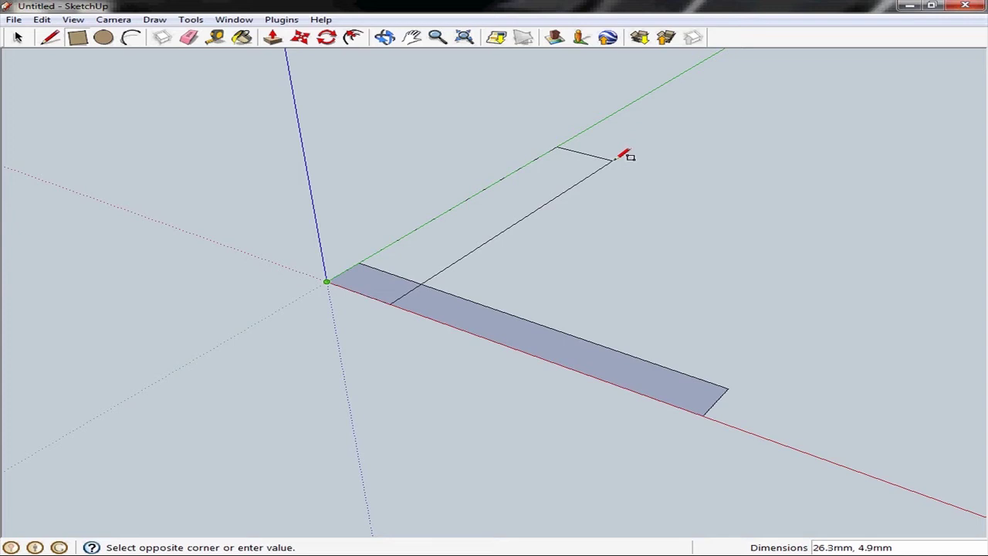
type("2")
key("Return")
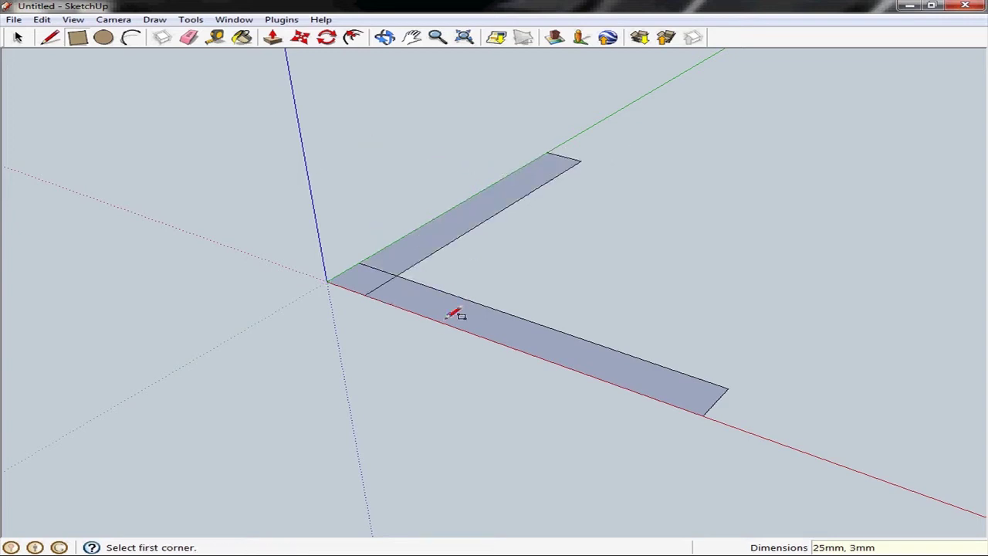
mouse_move(455, 311)
middle_mouse_down()
mouse_move(371, 331)
mouse_move(225, 292)
mouse_move(496, 309)
mouse_move(496, 357)
mouse_move(326, 331)
mouse_move(500, 338)
mouse_move(750, 324)
mouse_move(403, 320)
mouse_move(430, 395)
mouse_move(688, 388)
mouse_move(815, 331)
middle_mouse_up()
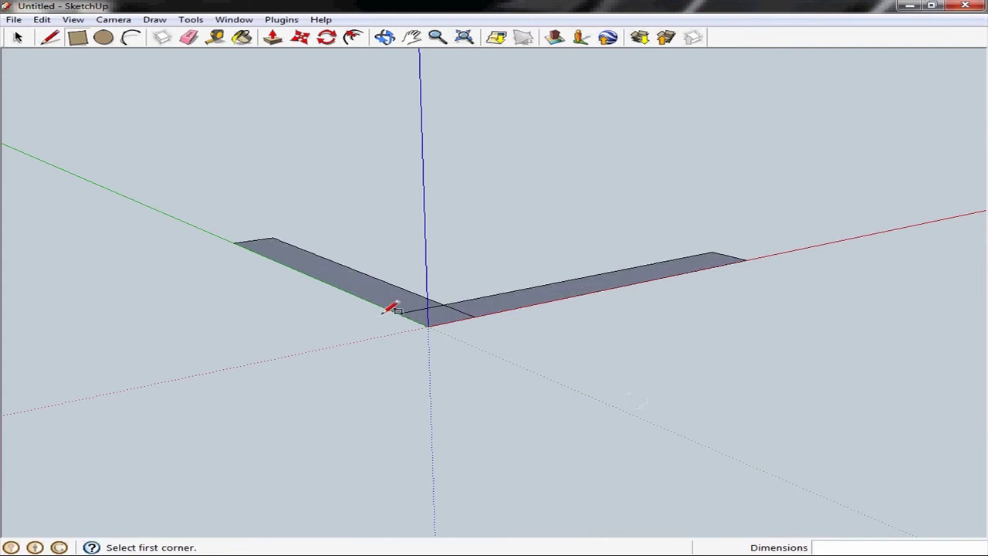
mouse_move(393, 306)
middle_mouse_down()
mouse_move(512, 373)
mouse_move(605, 373)
mouse_move(600, 360)
mouse_move(476, 342)
mouse_move(507, 353)
mouse_move(390, 388)
mouse_move(187, 366)
mouse_move(529, 353)
mouse_move(40, 338)
middle_mouse_up()
Step: Erase the overlapping corner edge so the strips merge into one L-shaped face
left_click(271, 37)
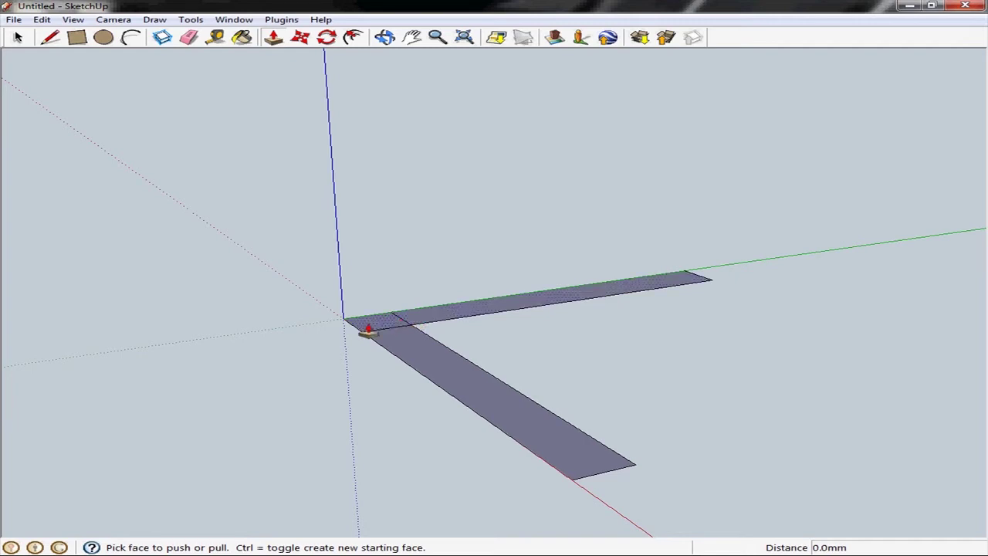
left_click(19, 38)
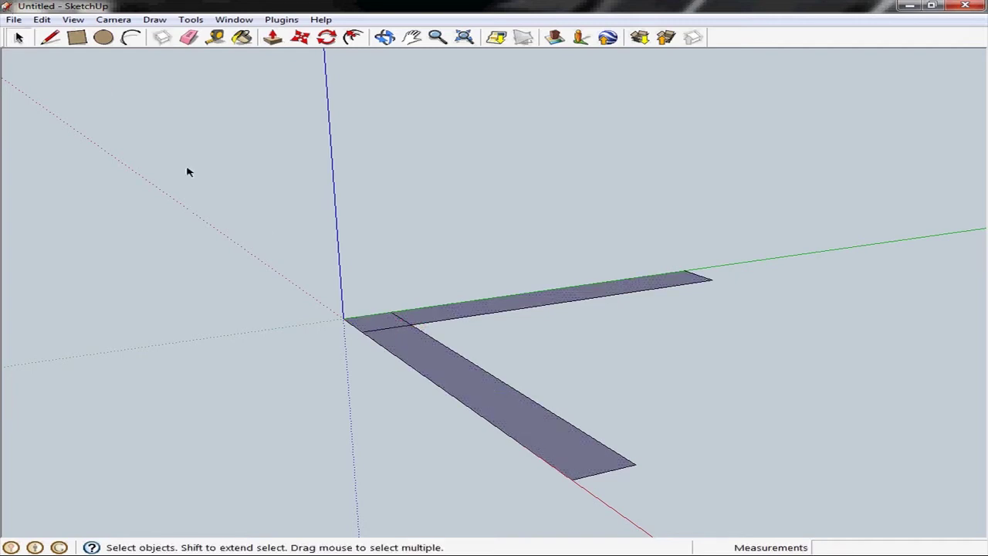
left_click(398, 330)
key("Escape")
middle_click_drag(573, 504, 132, 453)
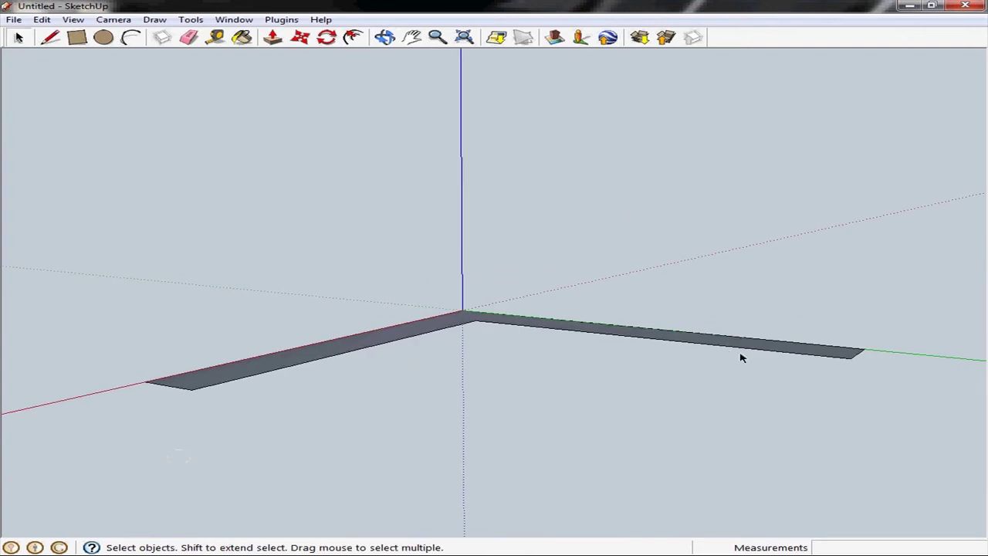
mouse_move(742, 357)
middle_mouse_down()
mouse_move(607, 419)
mouse_move(469, 453)
middle_mouse_up()
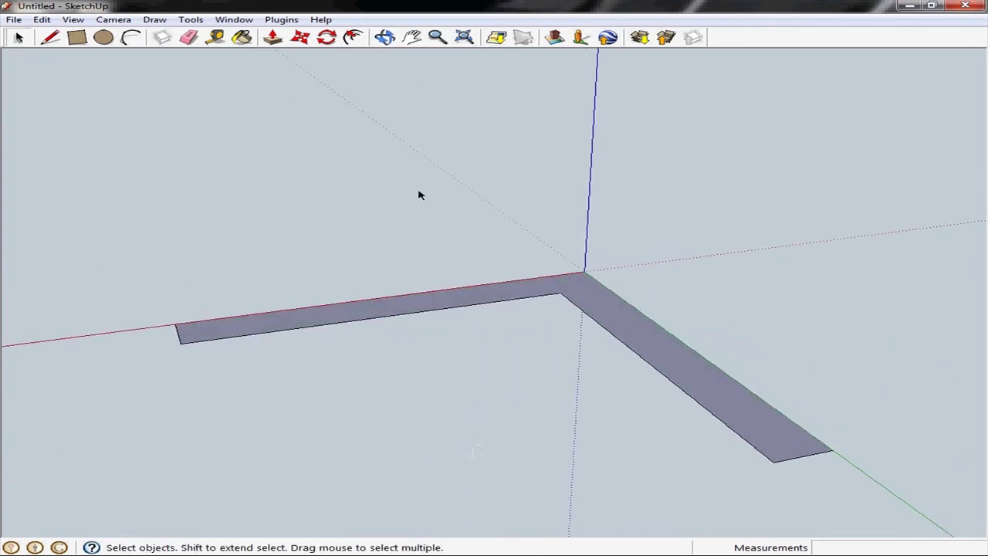
Step: Push/pull the L-shaped face up 25mm into 3mm-thick corner walls
left_click(547, 287)
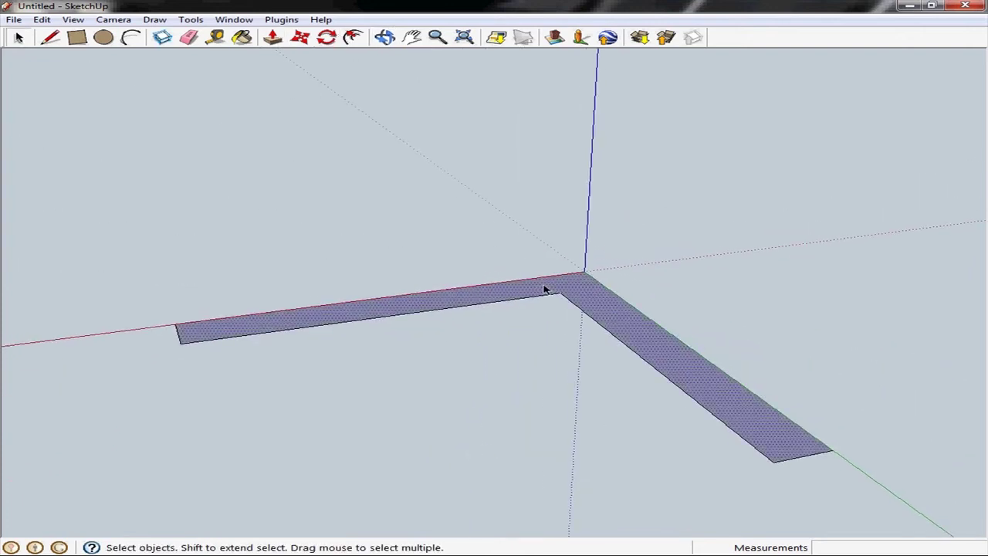
left_click(280, 44)
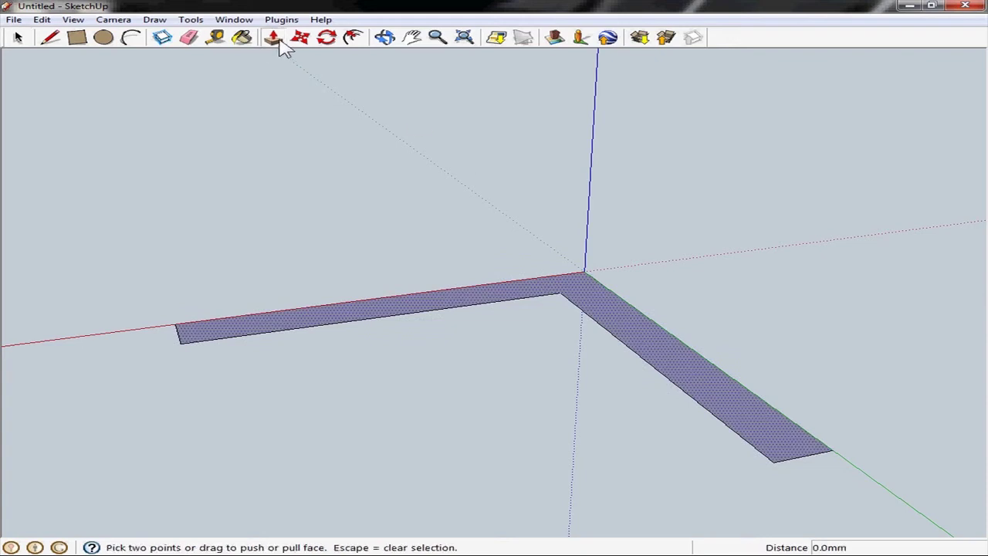
left_click(575, 284)
left_click_drag(575, 284, 565, 108)
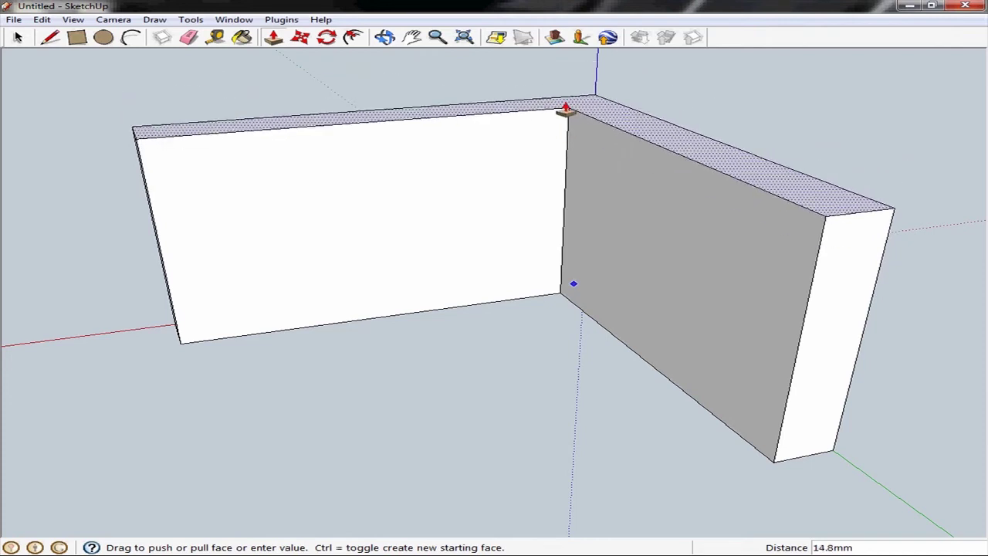
type("25mm")
key("Return")
scroll(566, 112, "down", 4)
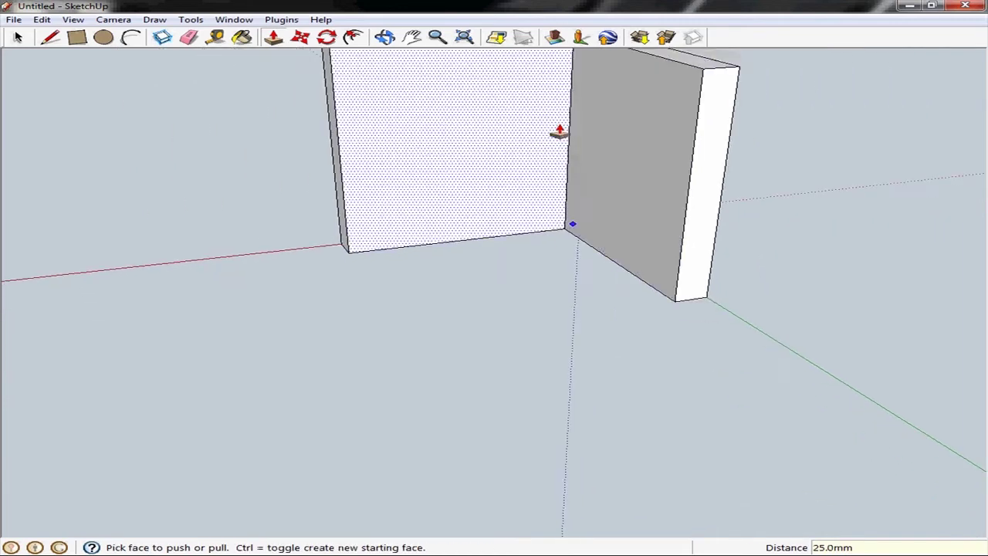
mouse_move(558, 132)
middle_mouse_down()
mouse_move(467, 276)
mouse_move(762, 276)
middle_mouse_up()
middle_click_drag(620, 304, 505, 265)
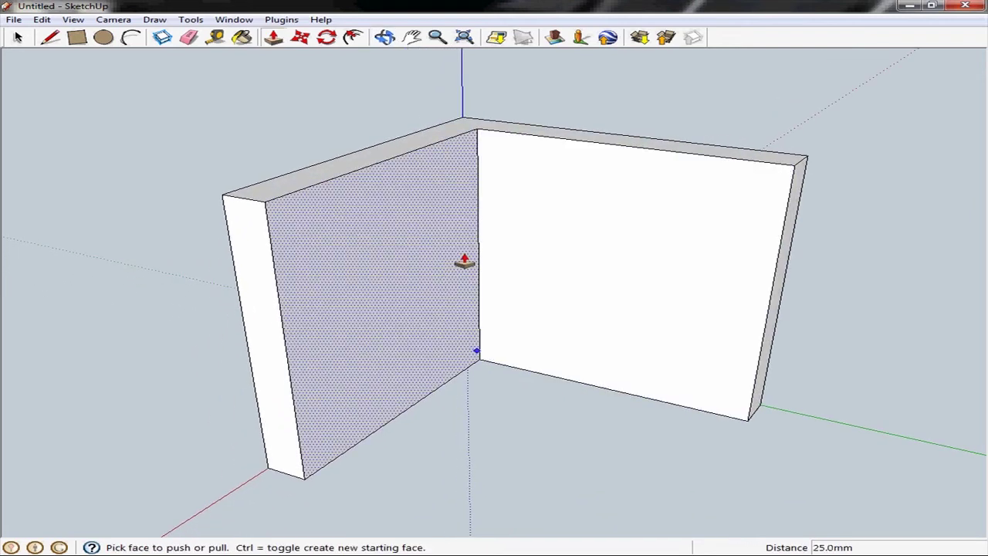
Step: Create 3D text 'R' in Impact Regular, 20mm high and 2mm extruded
left_click(191, 19)
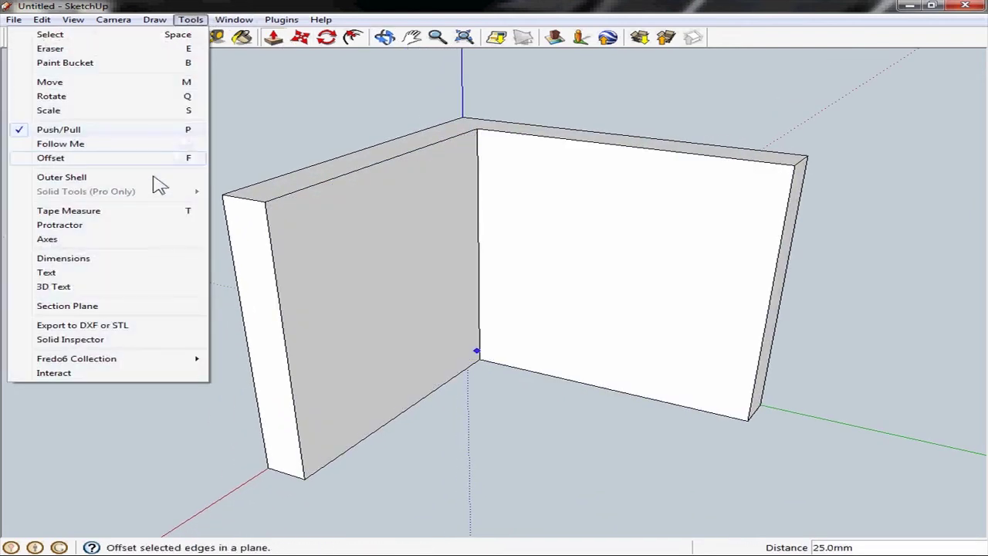
left_click(112, 288)
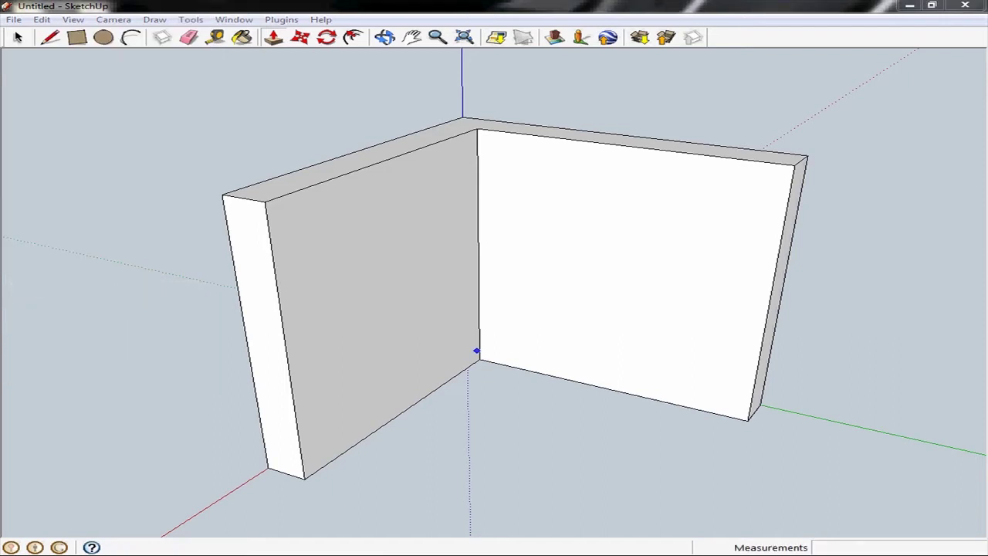
left_click_drag(374, 234, 617, 218)
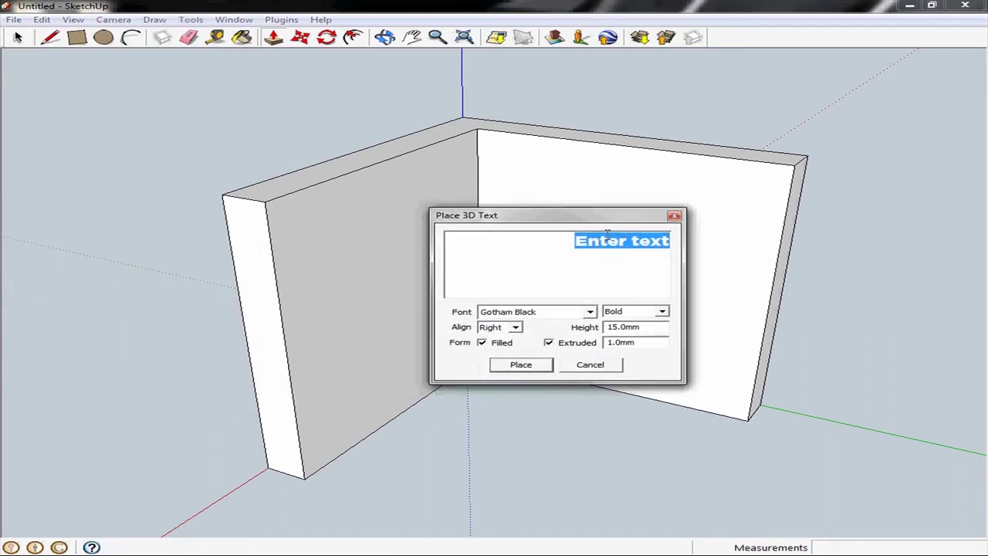
type("R")
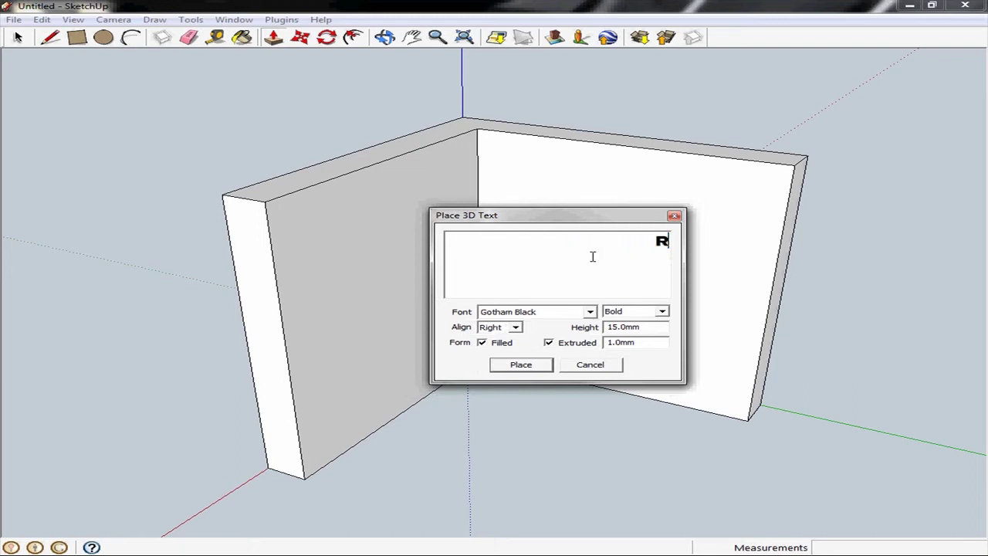
left_click(552, 314)
left_click_drag(699, 376, 698, 397)
left_click(558, 313)
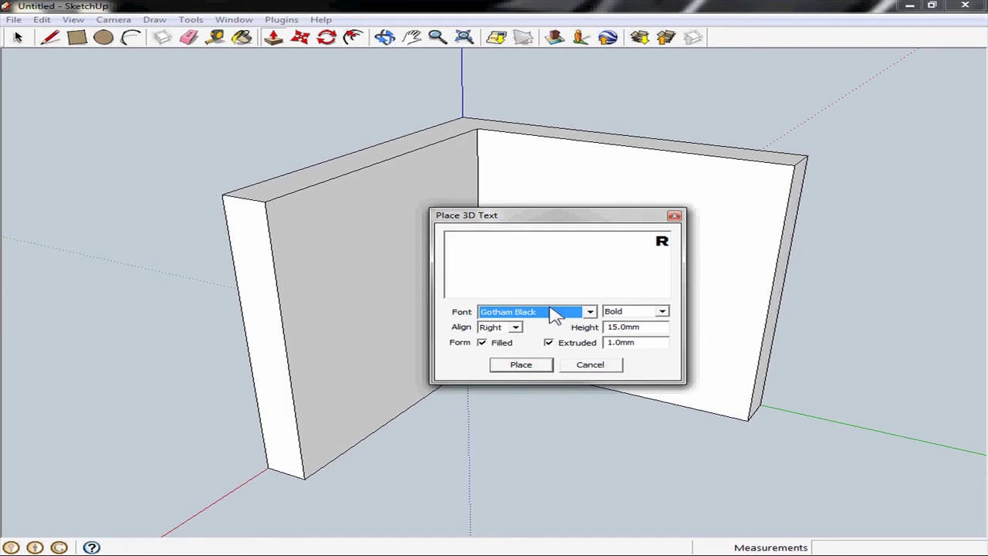
key("i")
left_click(649, 328)
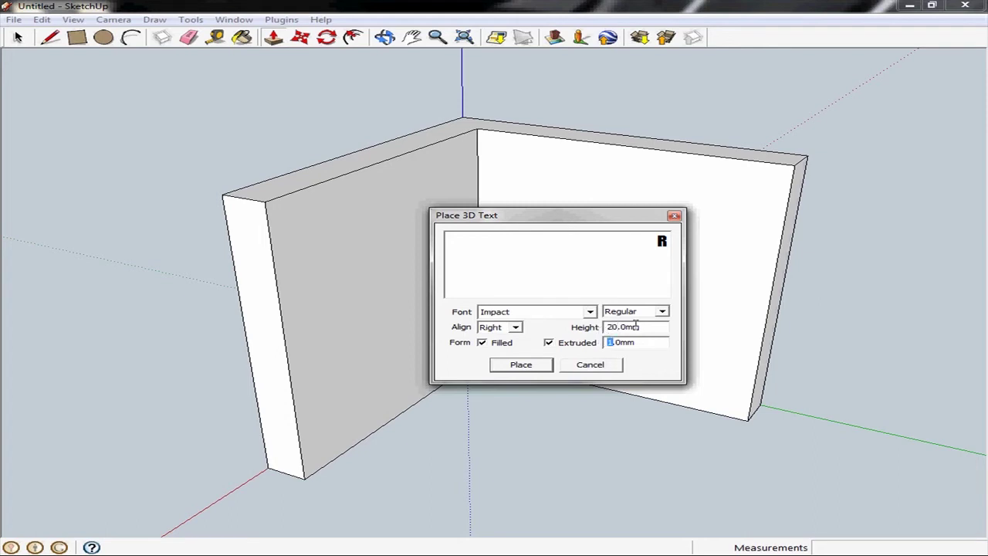
left_click(662, 311)
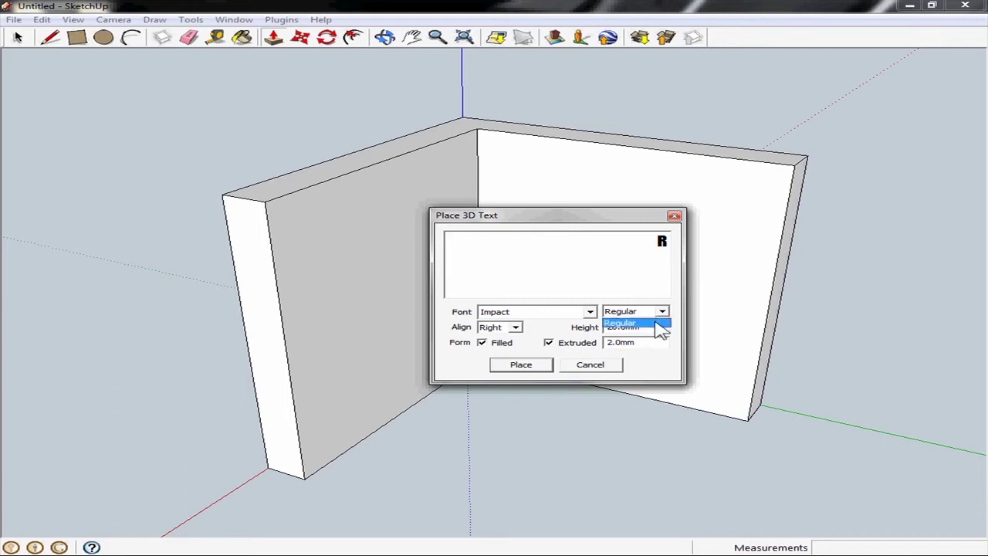
left_click(661, 323)
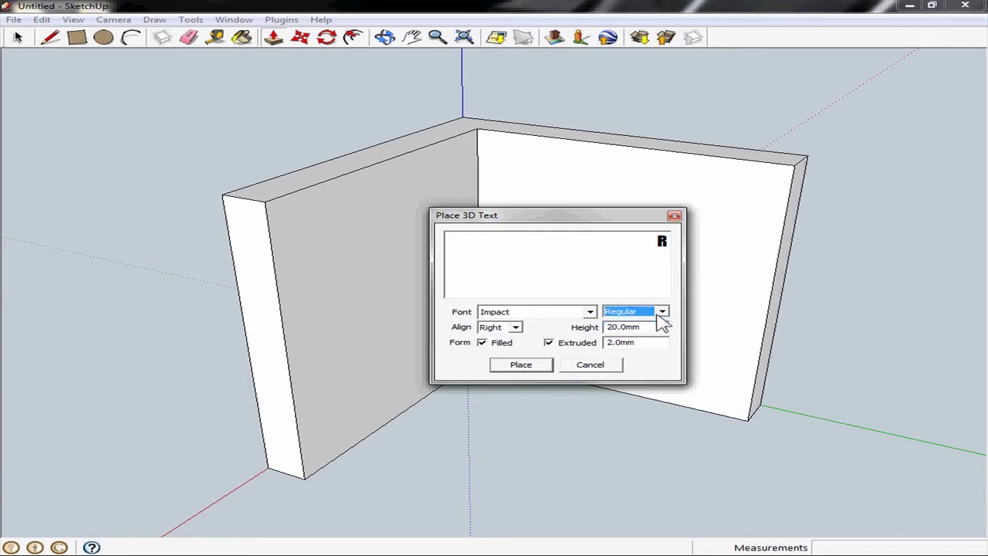
left_click(521, 364)
Step: Position the floating R over the left wall face
middle_click_drag(425, 347, 314, 297)
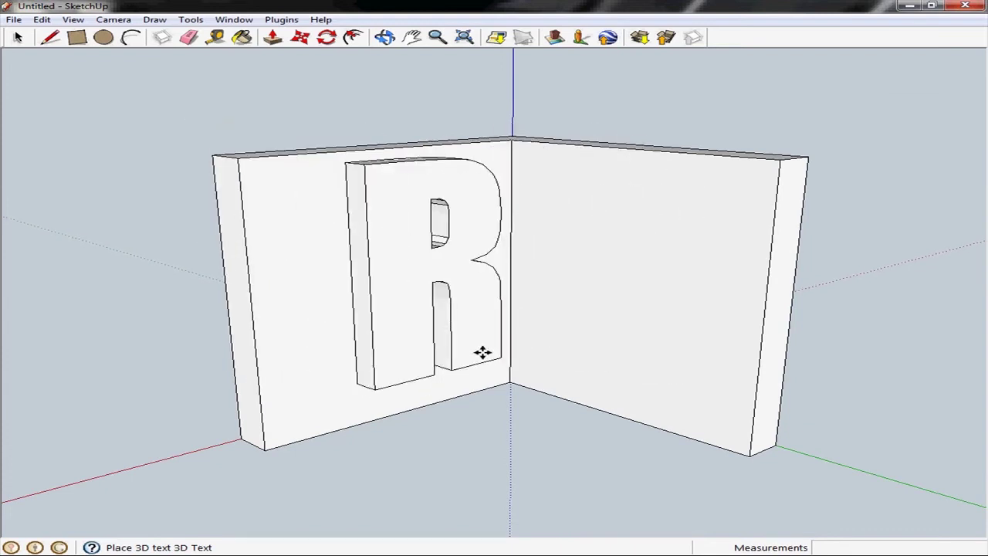
middle_click_drag(481, 352, 483, 441)
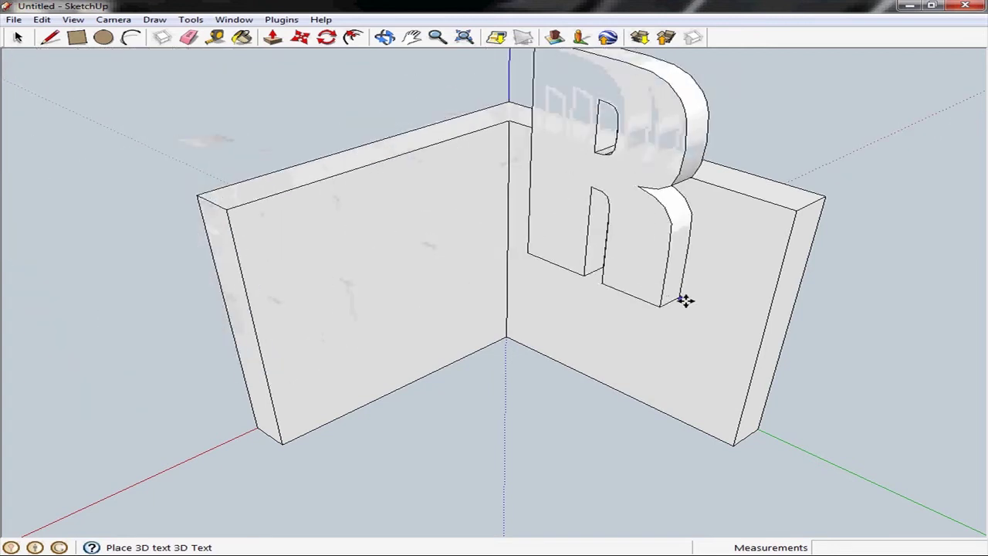
middle_click_drag(505, 323, 232, 177)
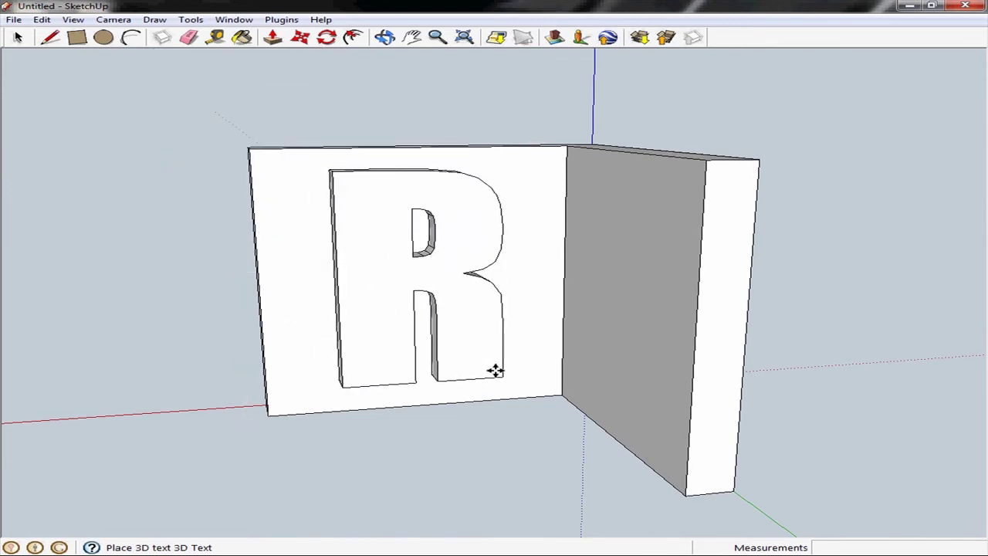
Step: Place the R on the left wall, then add a 3D letter B onto the right wall
left_click(501, 371)
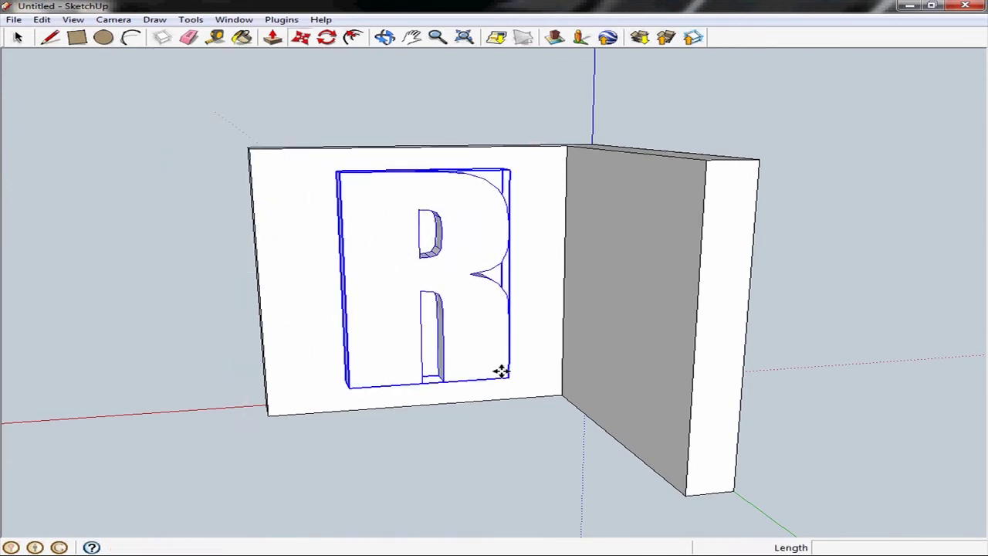
middle_click_drag(293, 348, 463, 332)
left_click(191, 20)
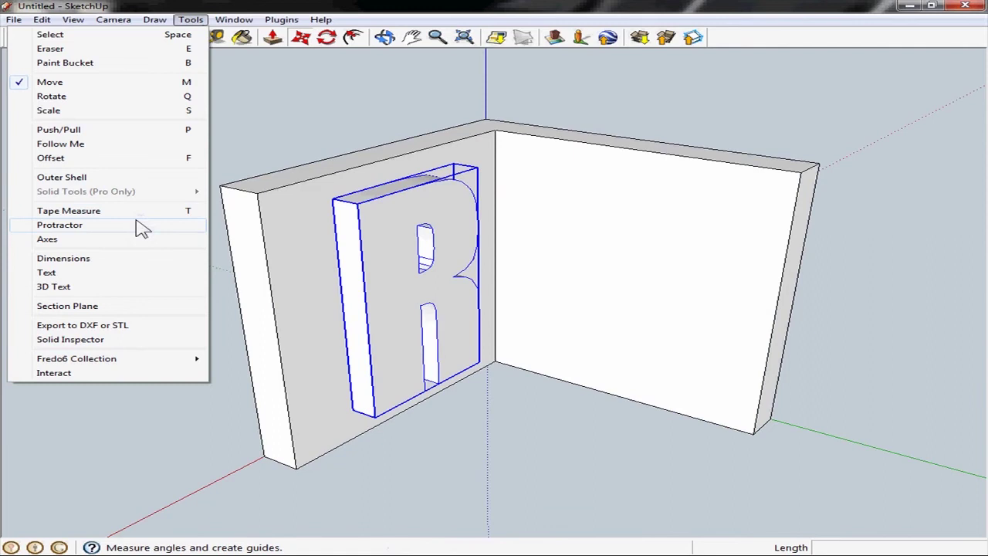
left_click(132, 286)
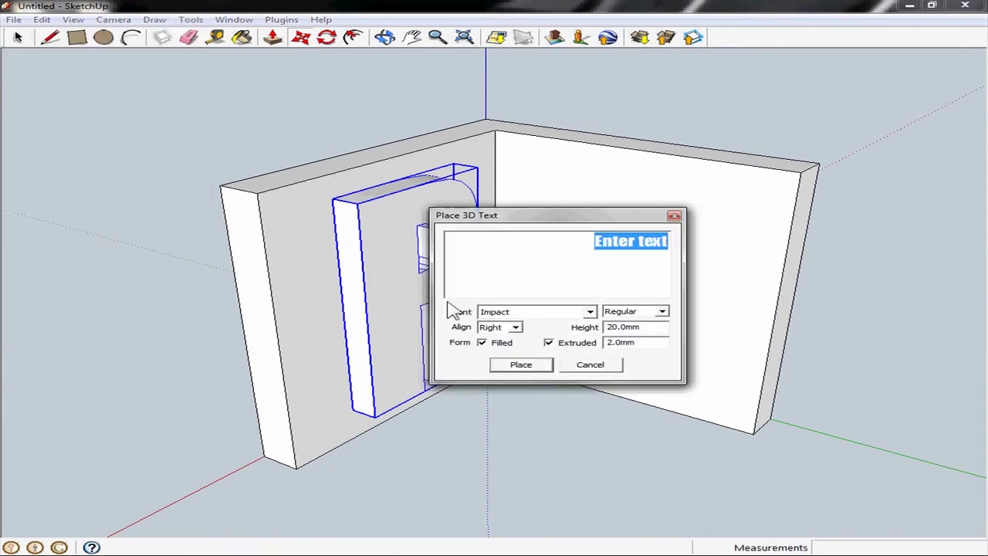
type("B")
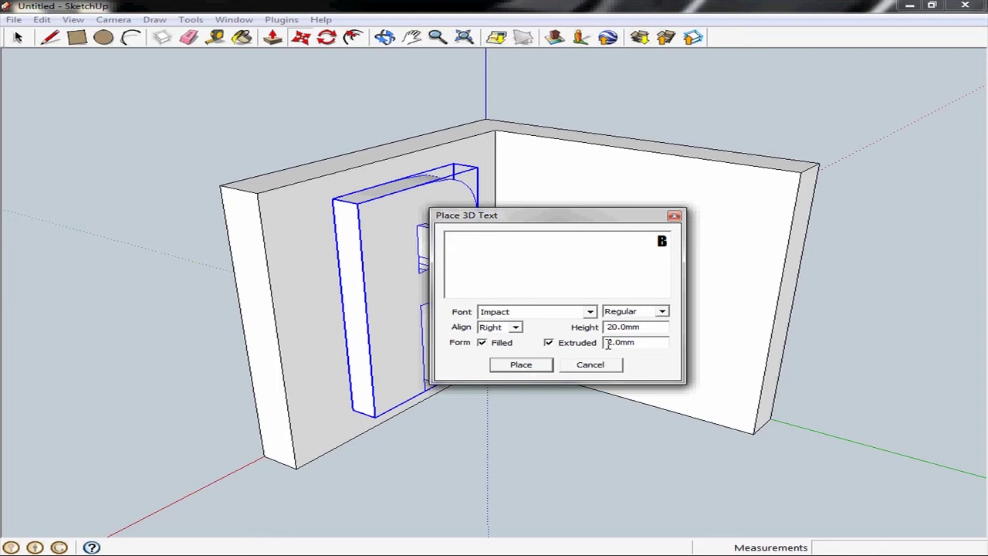
left_click(521, 364)
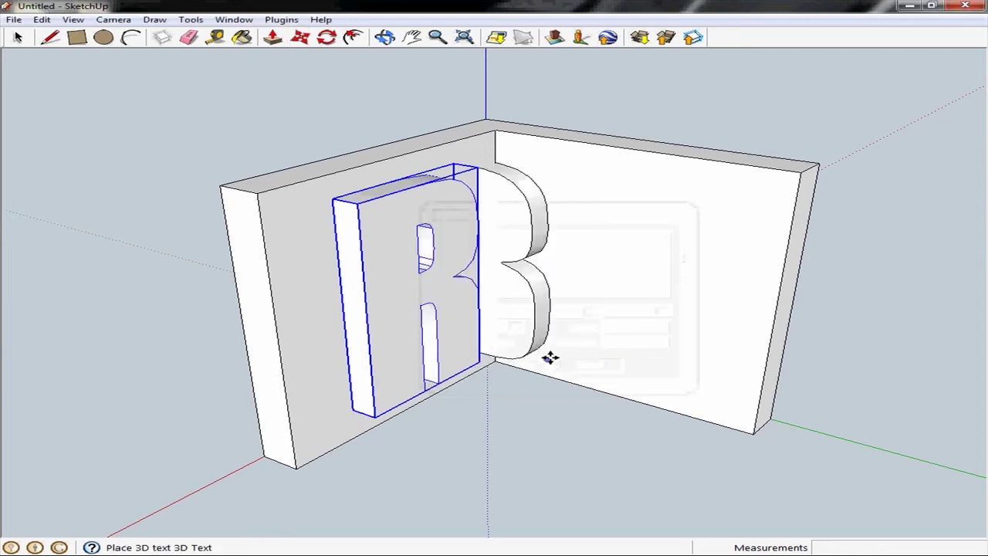
left_click(705, 390)
Step: Orbit to review both lettered walls and return to the Select tool
middle_click_drag(455, 320, 390, 294)
key("m")
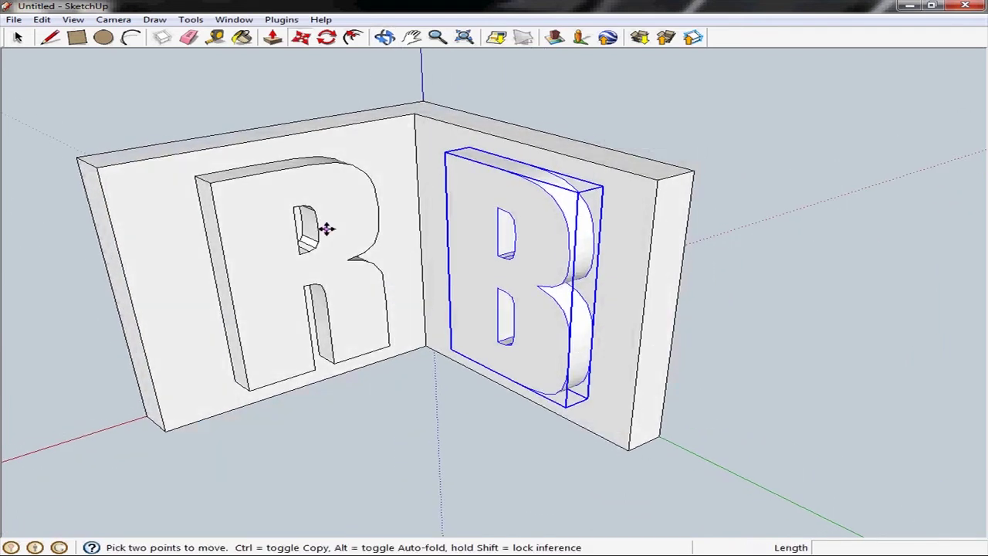
middle_click_drag(324, 227, 409, 228, "shift")
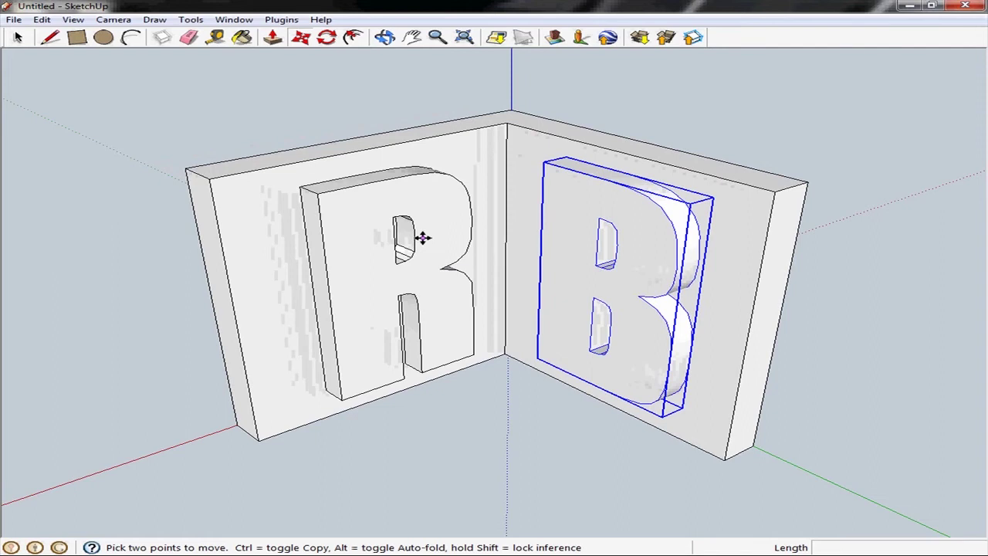
scroll(424, 232, "down", 1)
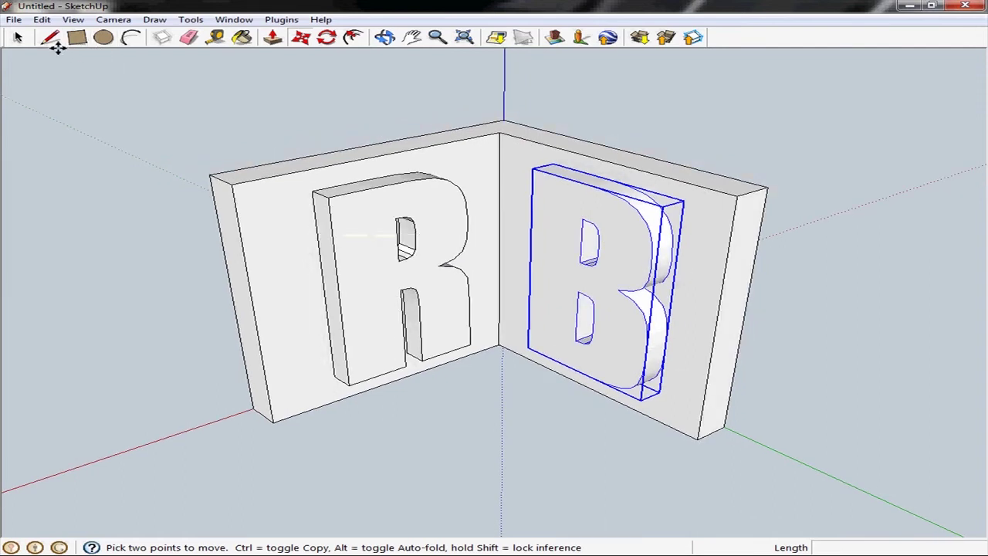
left_click(20, 38)
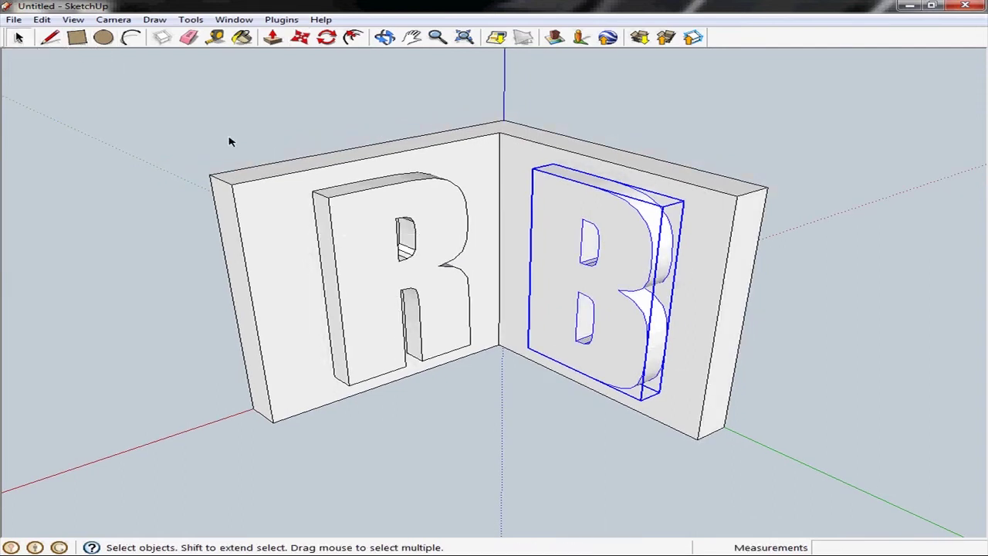
Step: Push/pull the left wall's outer end face outward by 5mm
left_click(230, 210)
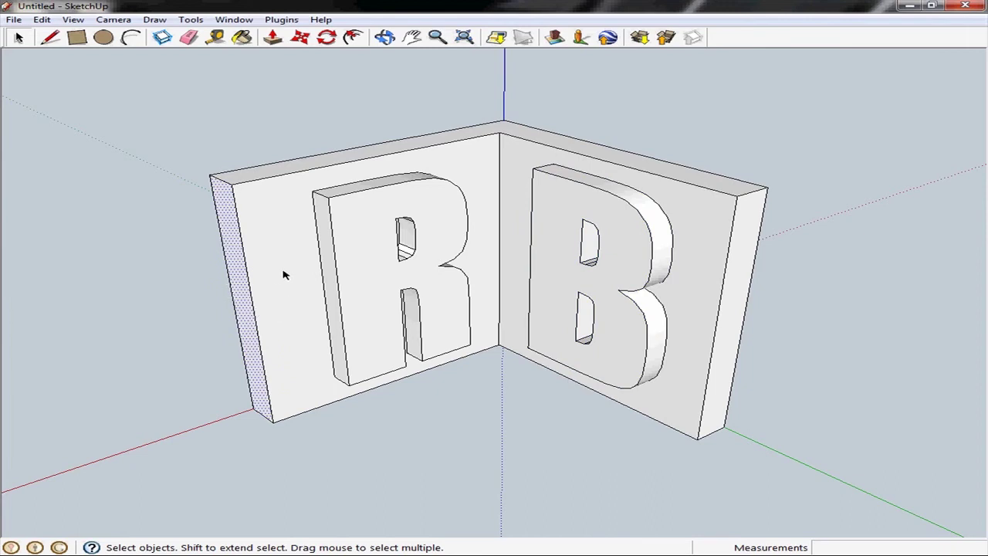
left_click(275, 38)
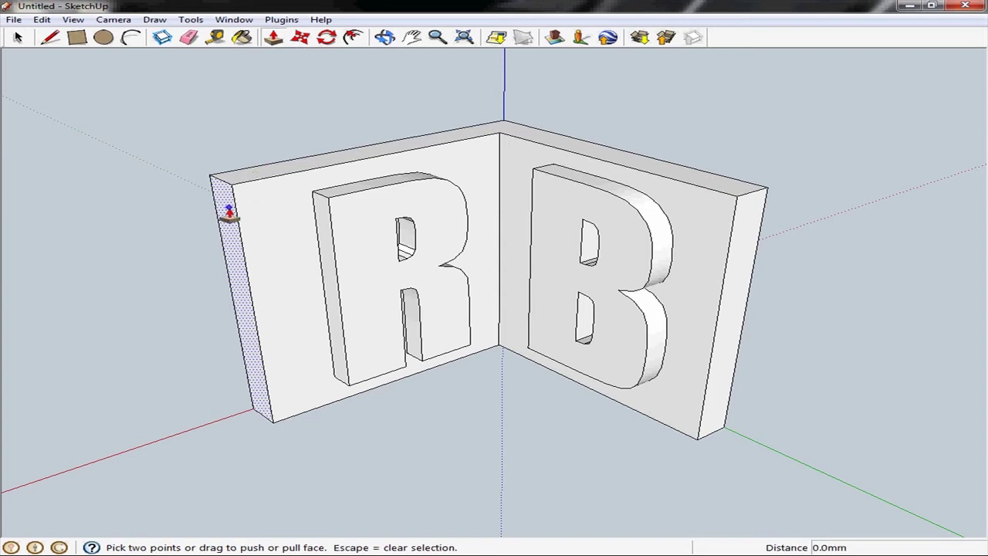
left_click_drag(230, 213, 150, 259)
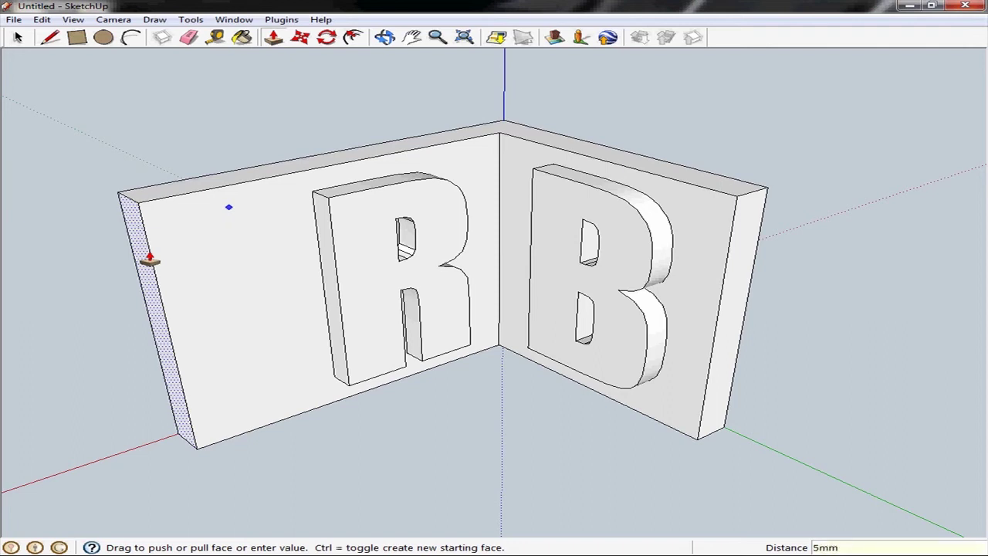
key("Return")
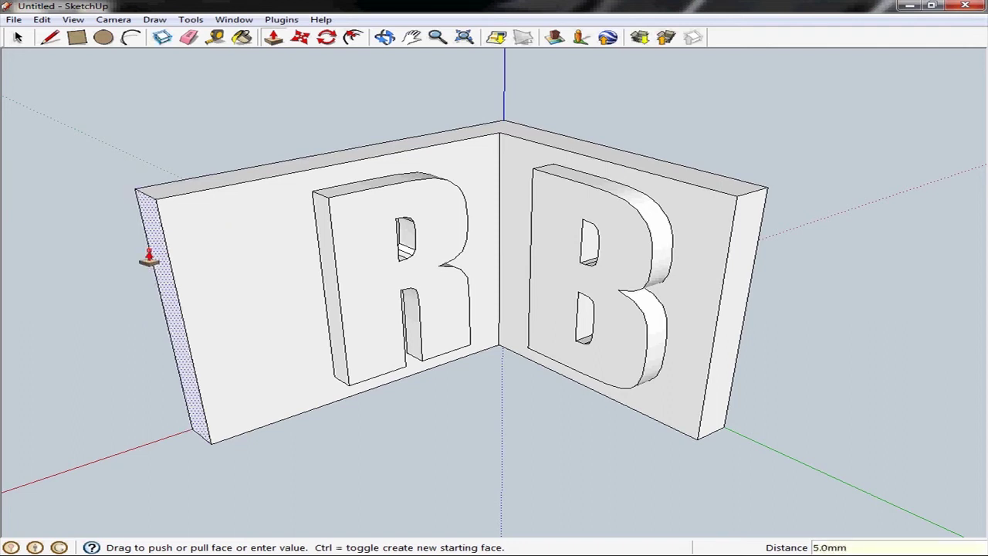
middle_click_drag(239, 355, 179, 284)
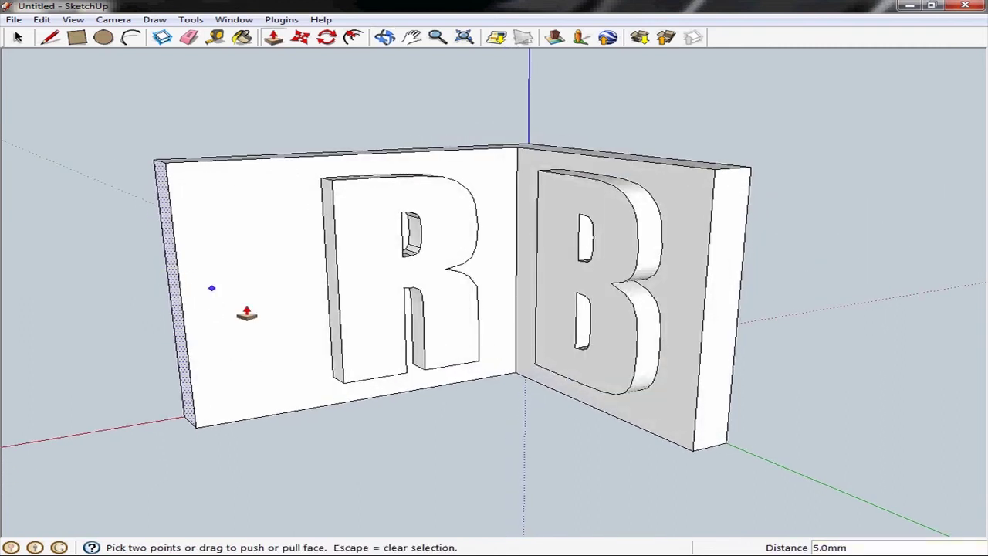
middle_click_drag(247, 313, 219, 137)
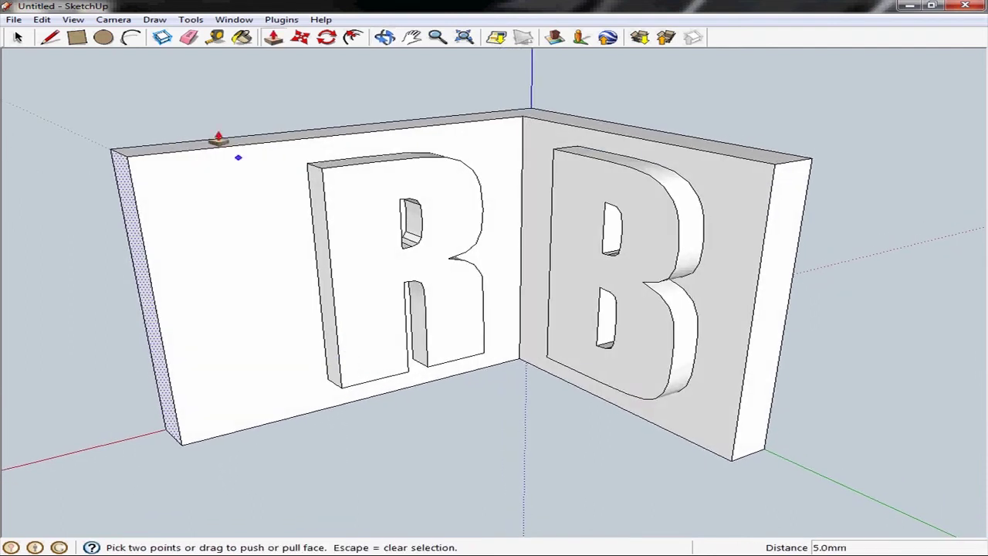
Step: Draw a 4mm-radius circle on the left wall face, left of the R
left_click(104, 37)
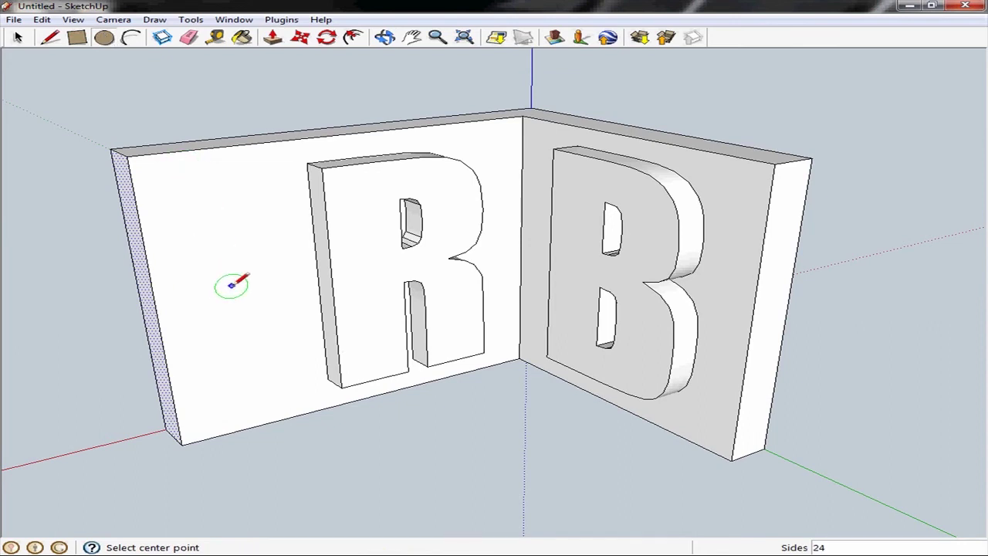
left_click(231, 240)
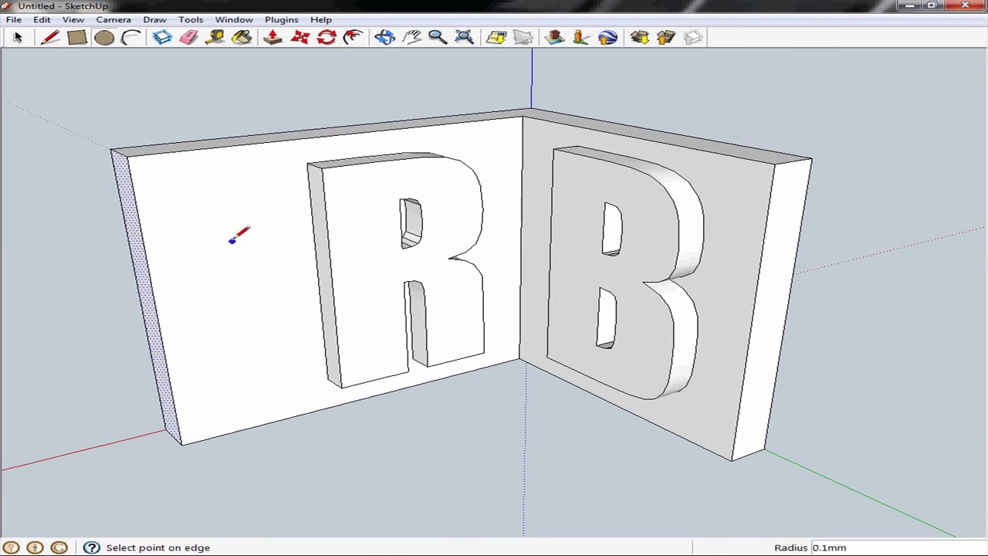
left_click(240, 193)
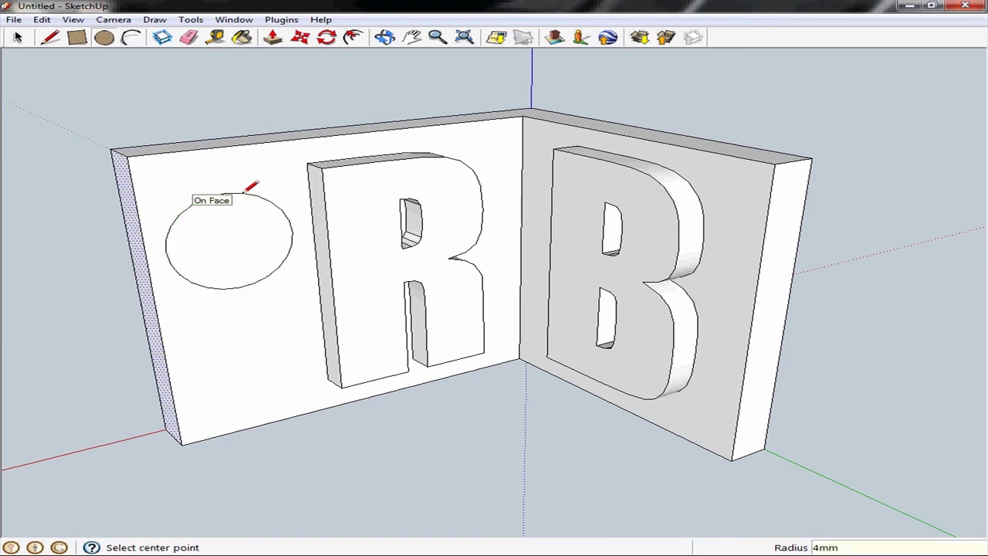
middle_click_drag(136, 283, 204, 294)
Step: Get Push/Pull ready and select the 4mm circle face on the left wall
left_click(273, 38)
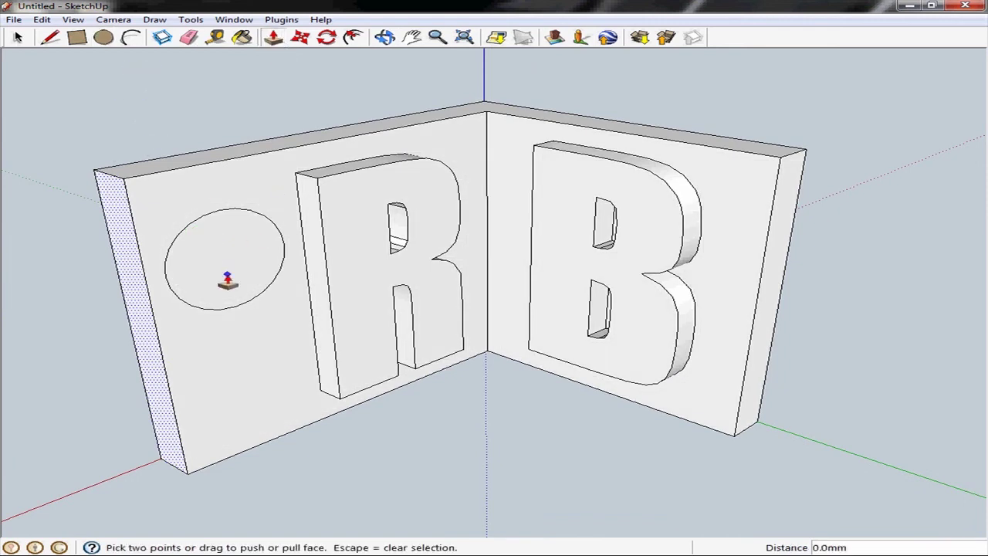
left_click(18, 37)
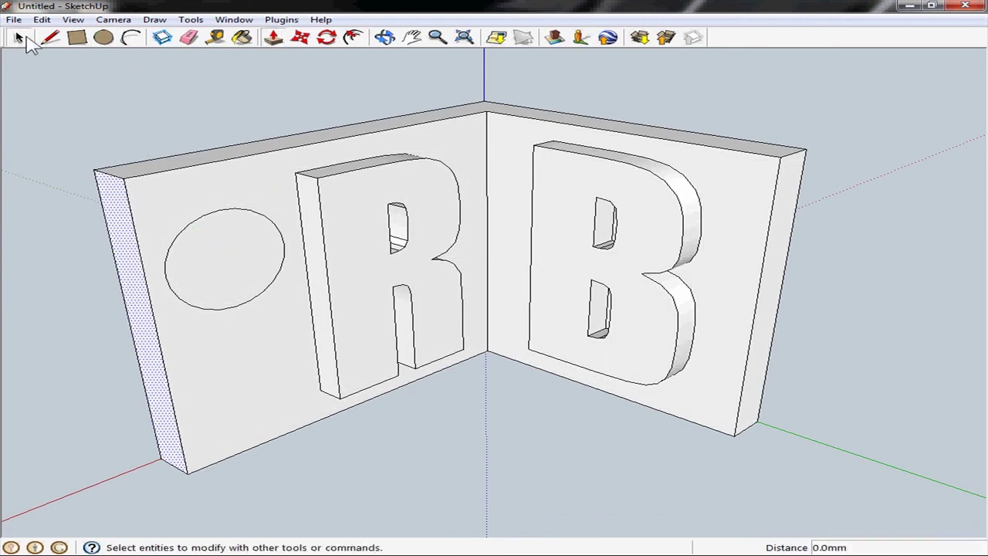
left_click(226, 282)
left_click(273, 40)
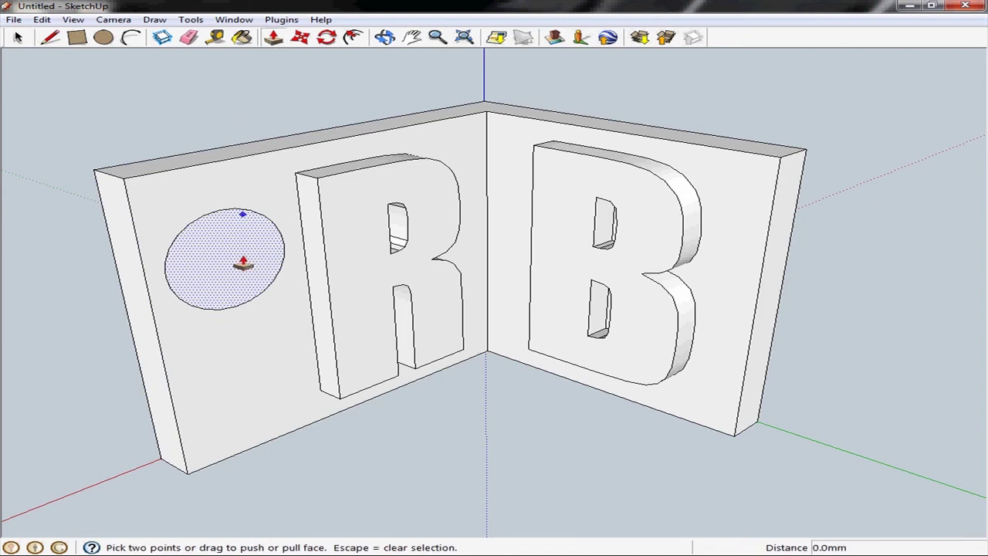
left_click(19, 37)
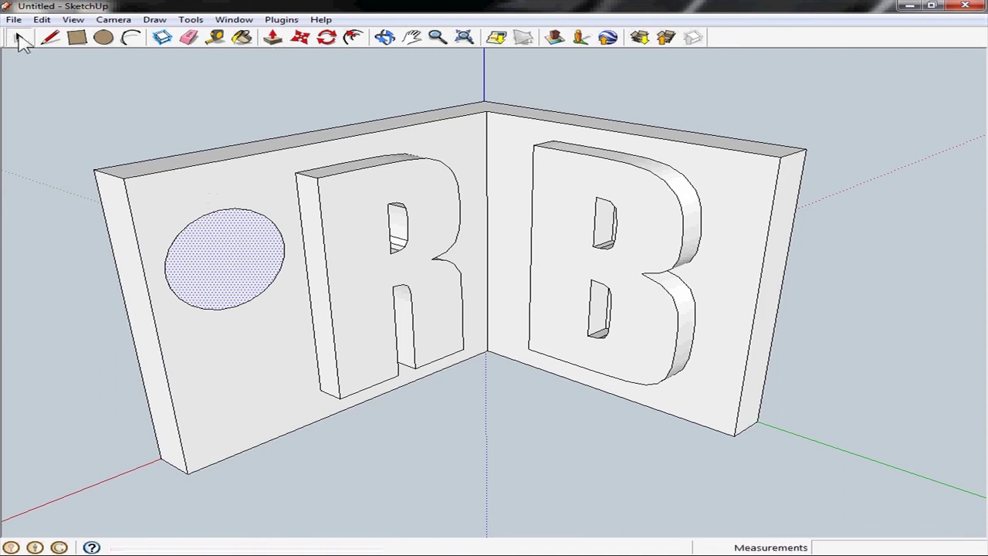
left_click(191, 197)
left_click(227, 264)
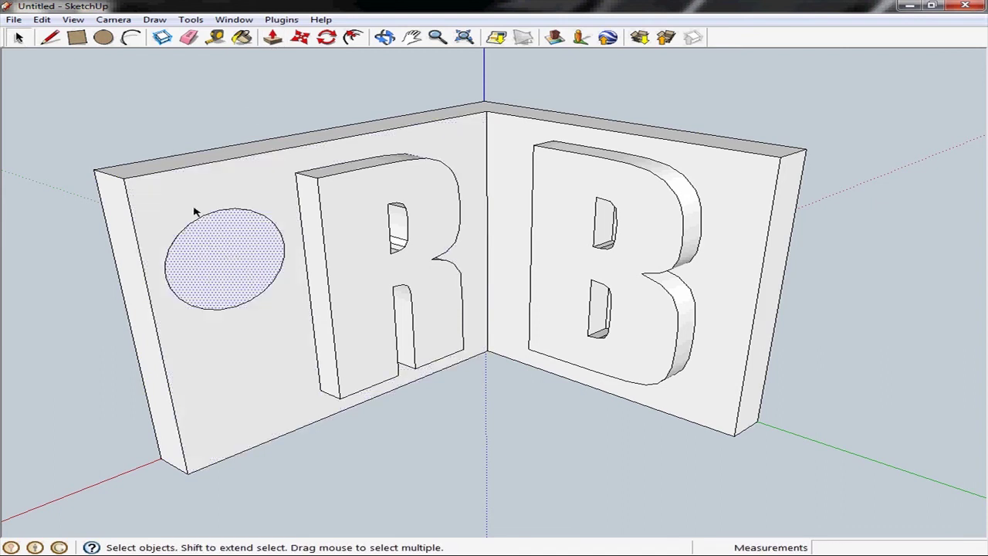
left_click(195, 211)
Step: Pull the circle out 2mm into a raised disc beside the R
left_click(222, 269)
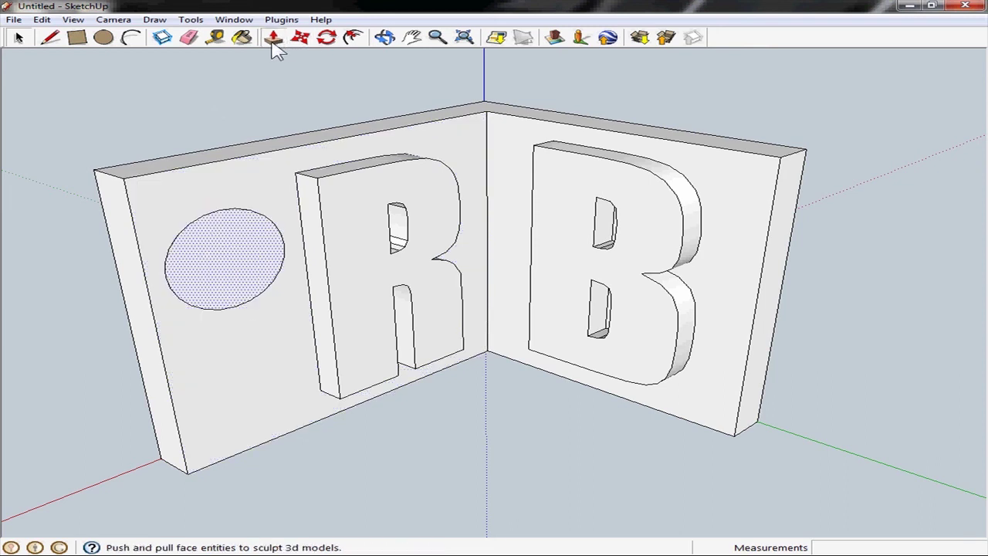
left_click(272, 37)
left_click_drag(254, 273, 386, 192)
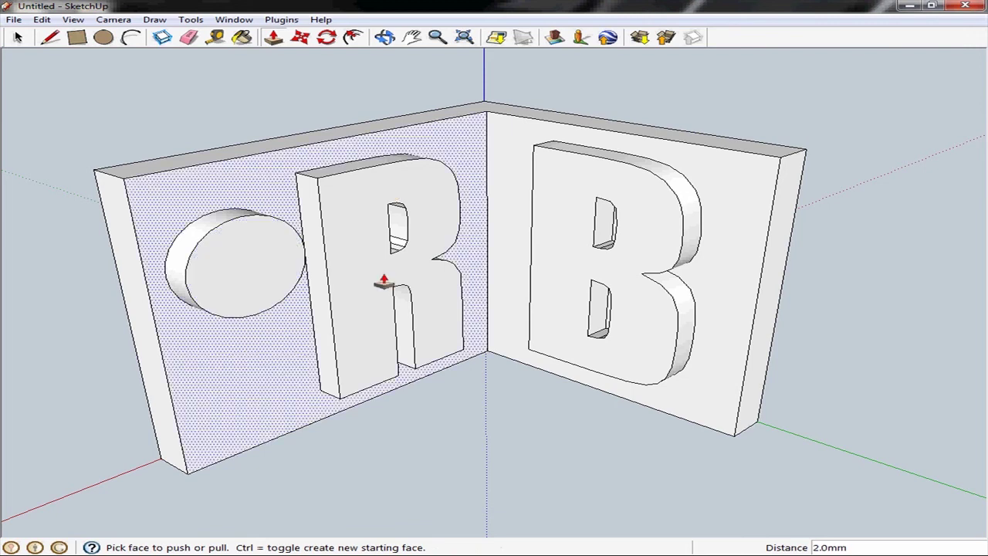
middle_click_drag(381, 280, 453, 448)
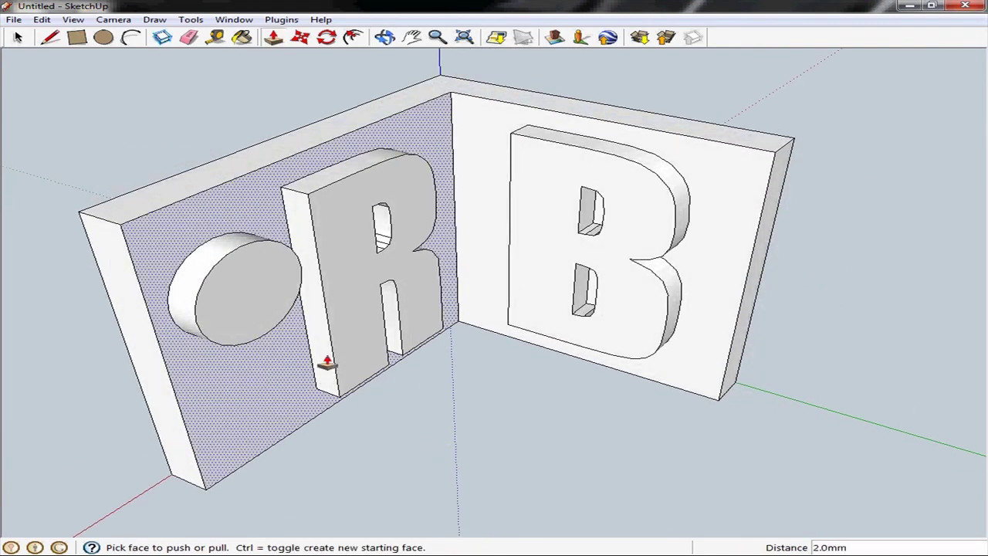
middle_click_drag(327, 362, 375, 364)
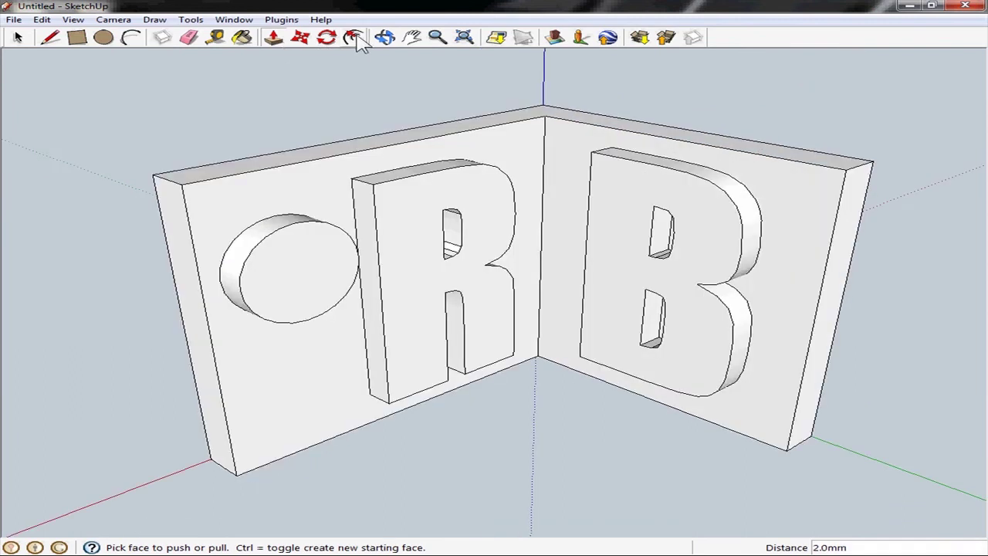
Step: Offset the boss face's edge inward by 2mm to create a concentric inner circle
left_click(357, 37)
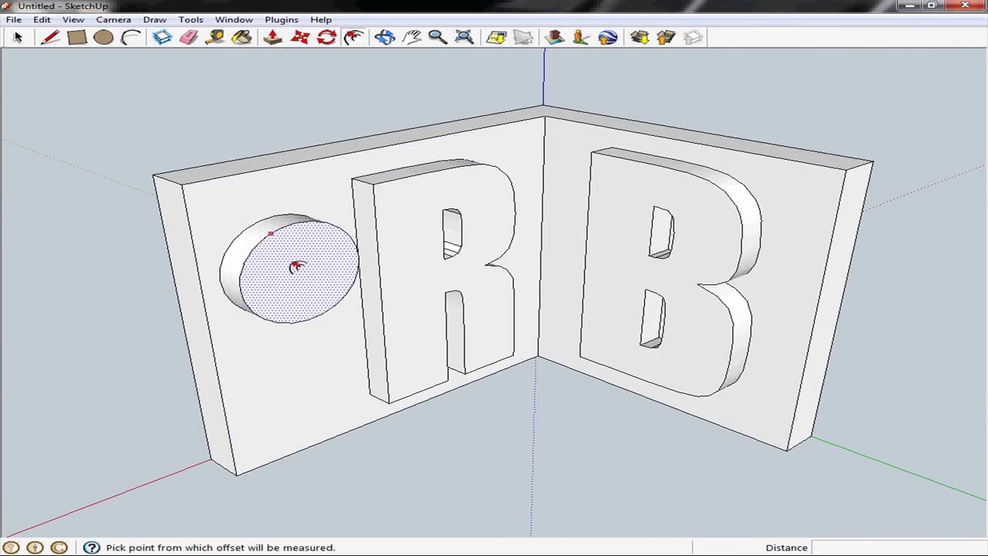
left_click(294, 261)
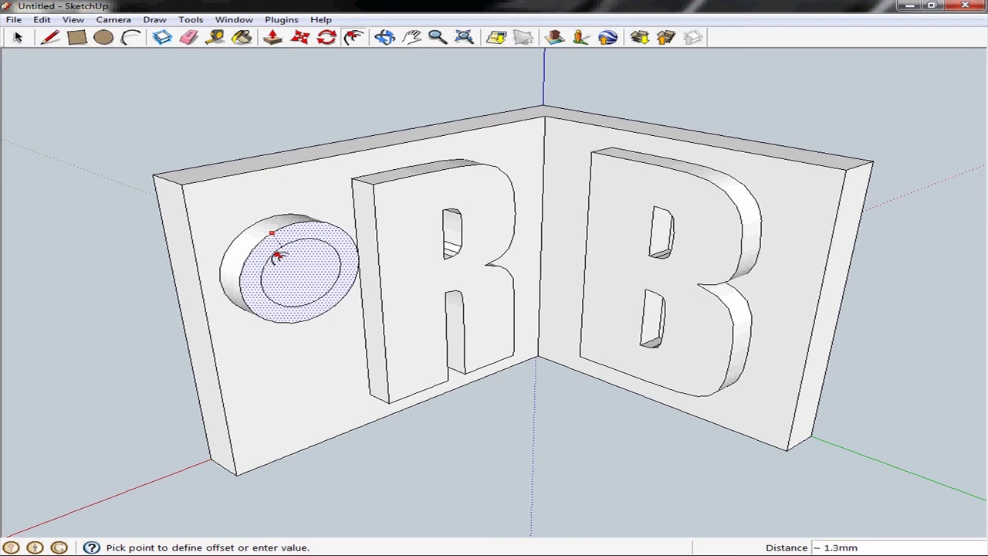
type("2mm")
key("Return")
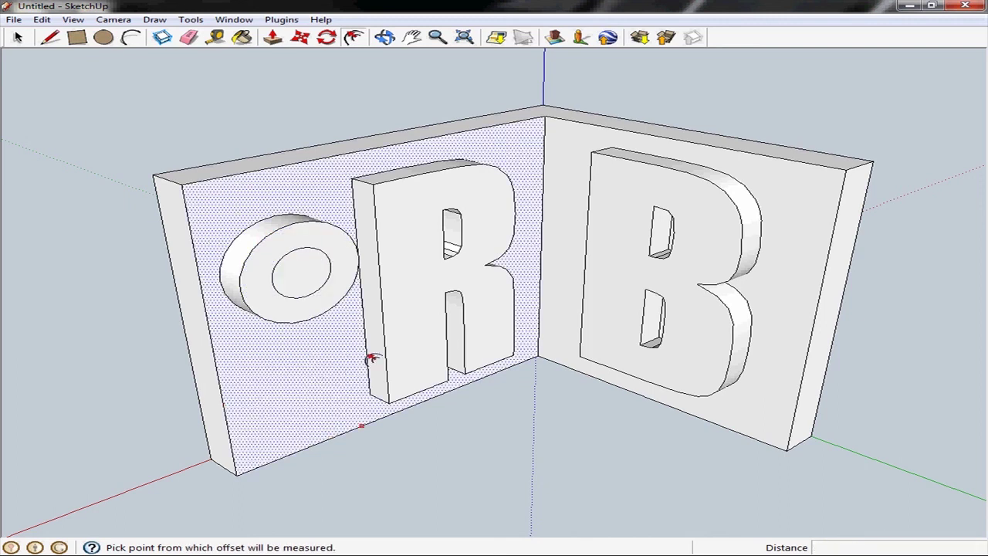
middle_click_drag(381, 342, 331, 68)
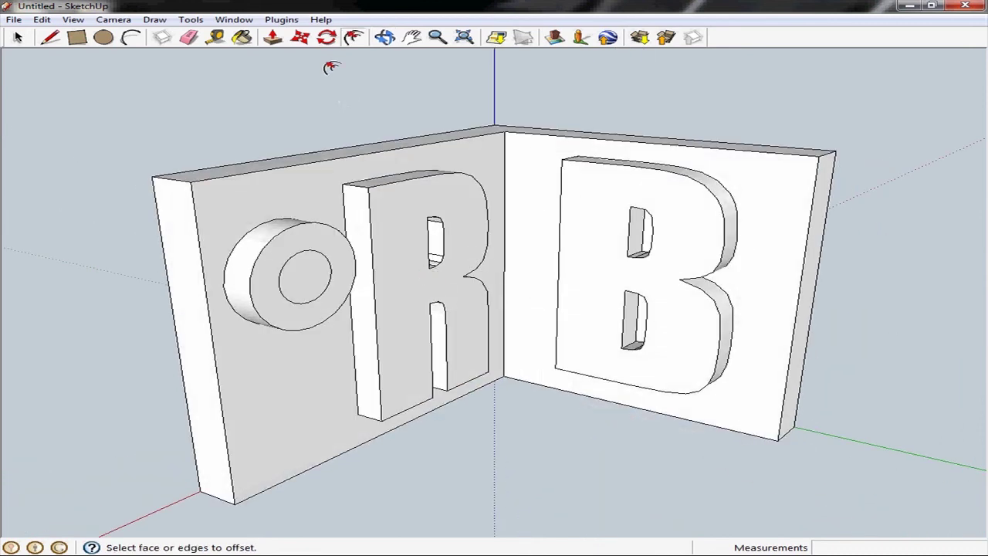
Step: Push the inner circle 5mm back through the wall to the rear face, forming a through-hole
left_click(272, 38)
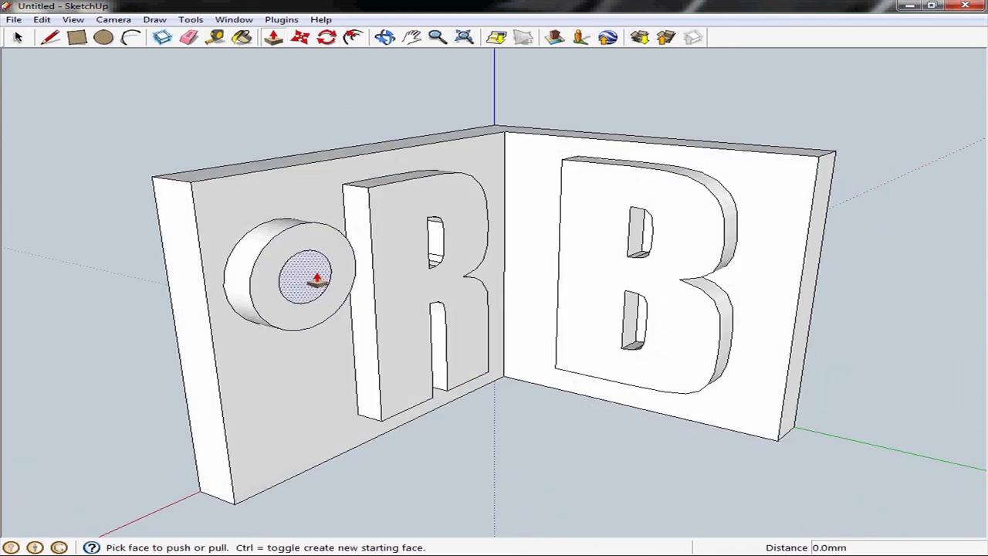
left_click_drag(317, 278, 232, 273)
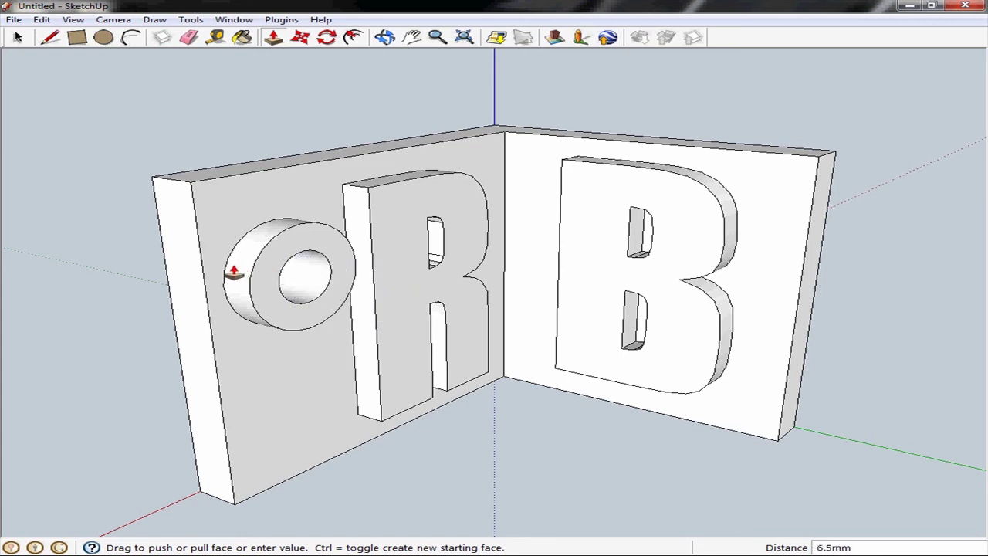
middle_click_drag(232, 273, 209, 316)
left_click_drag(209, 316, 60, 285)
middle_click_drag(60, 284, 481, 260)
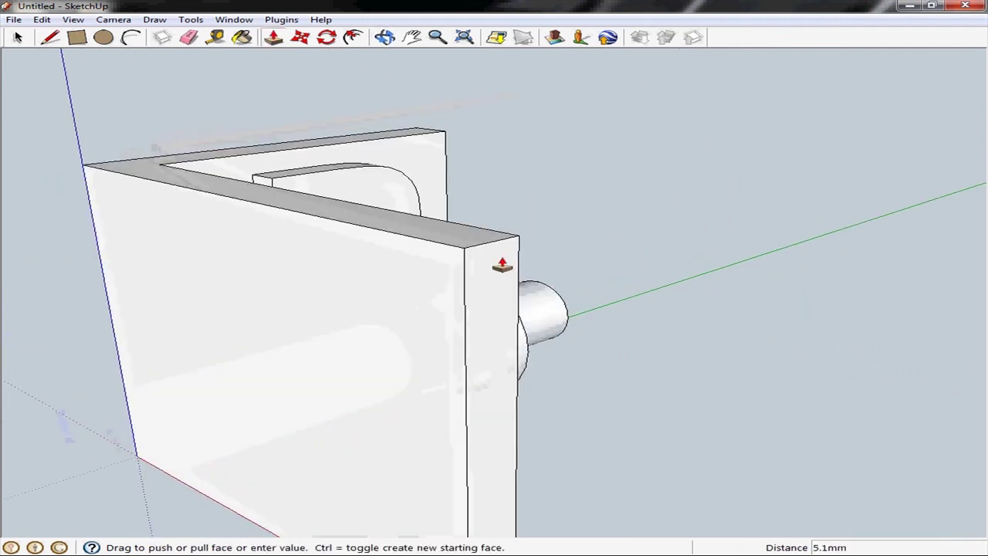
left_click_drag(481, 260, 263, 278)
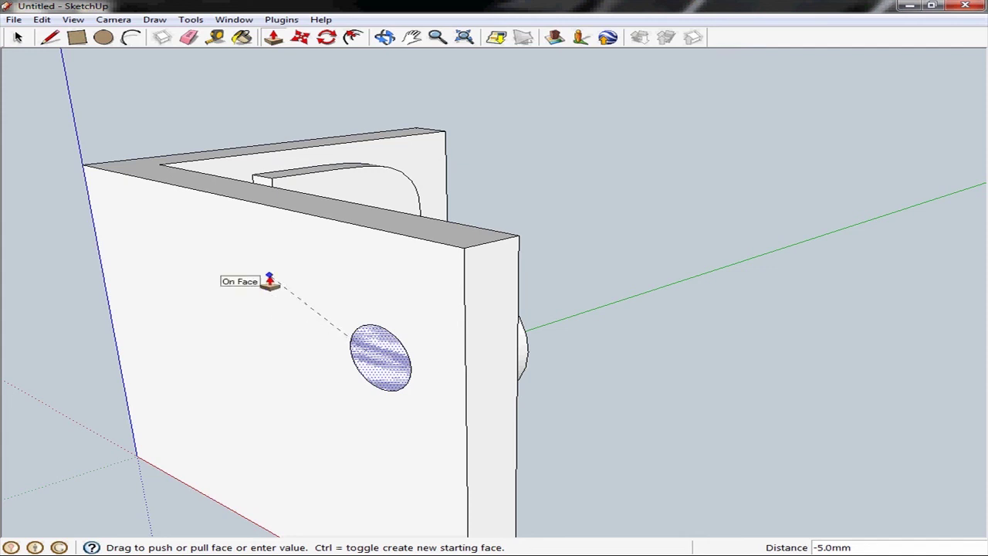
left_click(270, 281)
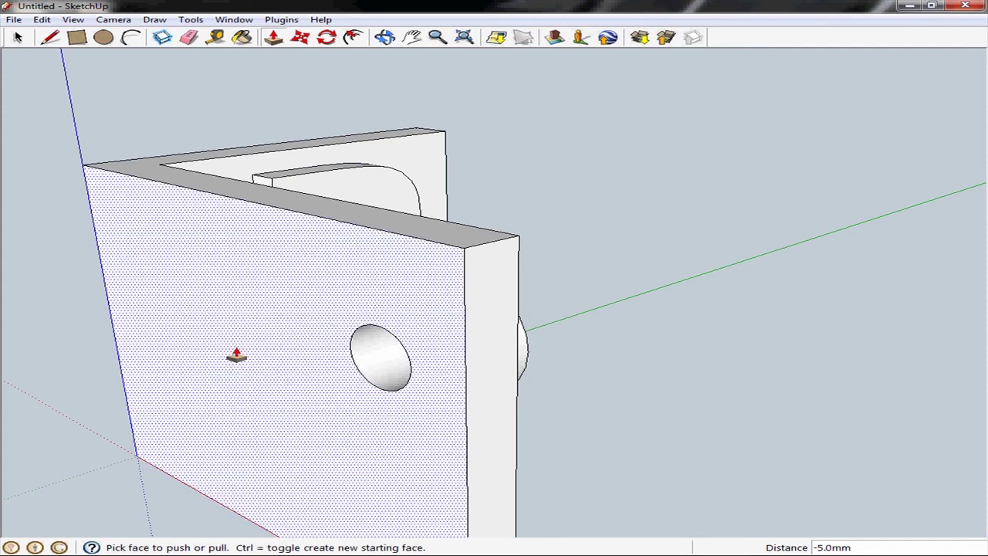
middle_click_drag(231, 353, 451, 255)
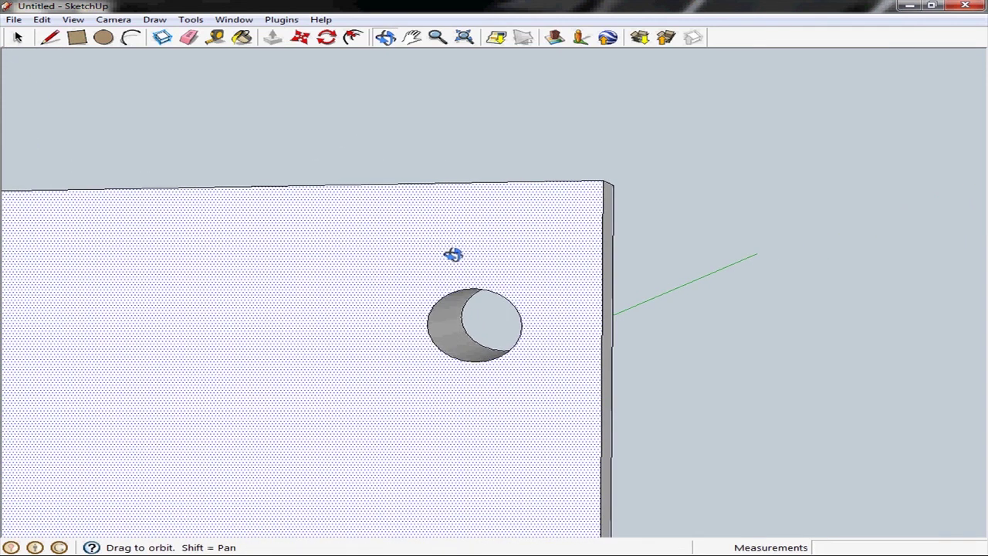
middle_click_drag(598, 301, 300, 302)
scroll(533, 309, "down", 2)
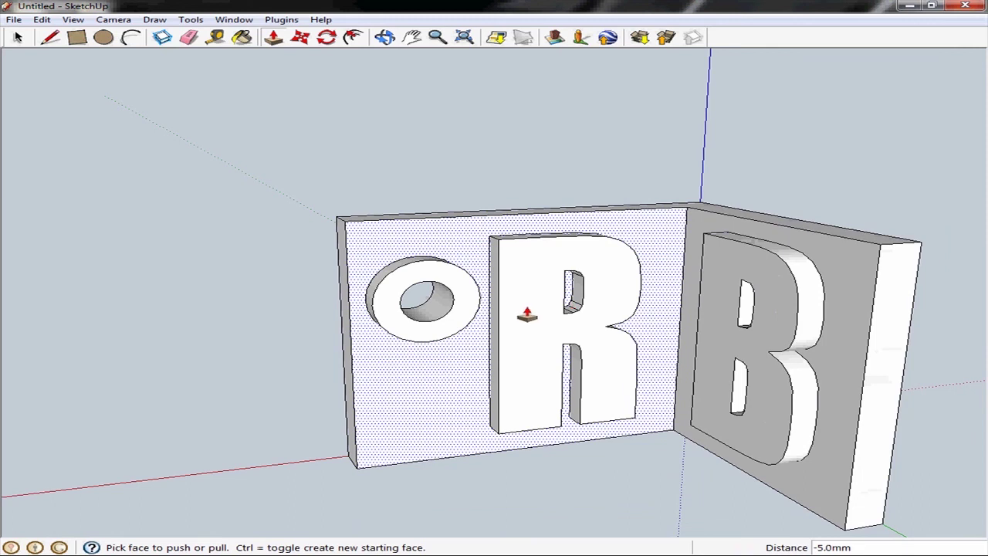
middle_click_drag(527, 312, 499, 304)
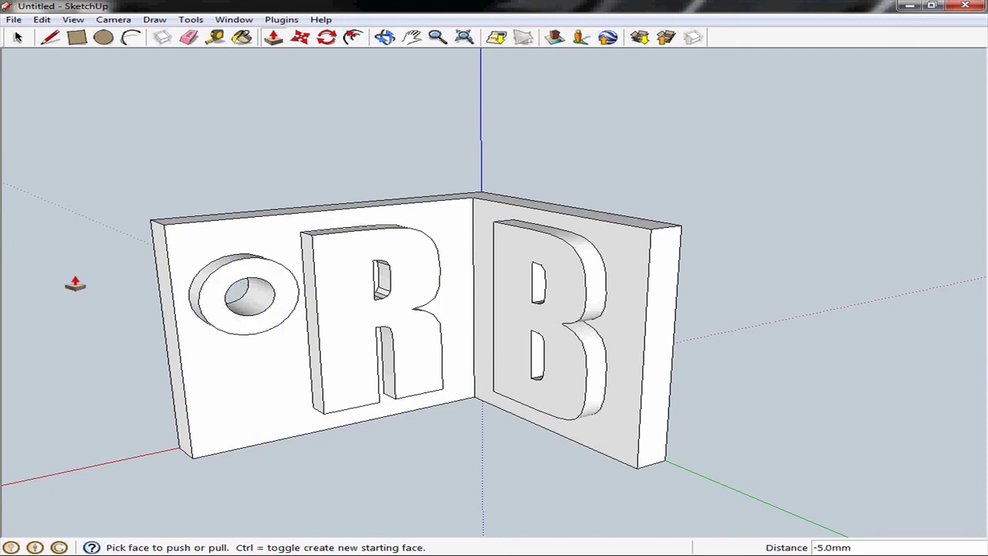
Step: Start a 3D Model export and navigate to the Documents library
left_click(14, 20)
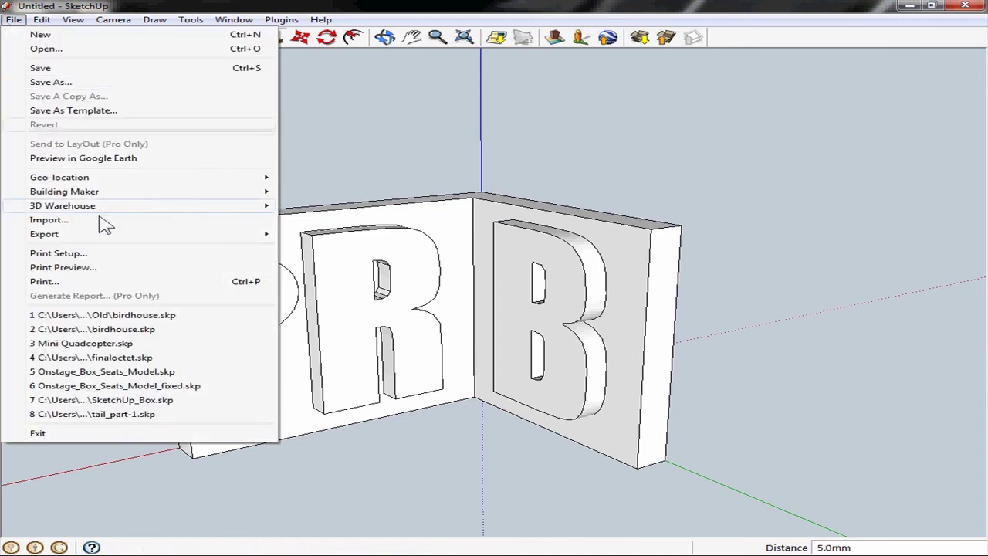
mouse_move(122, 235)
left_click(328, 235)
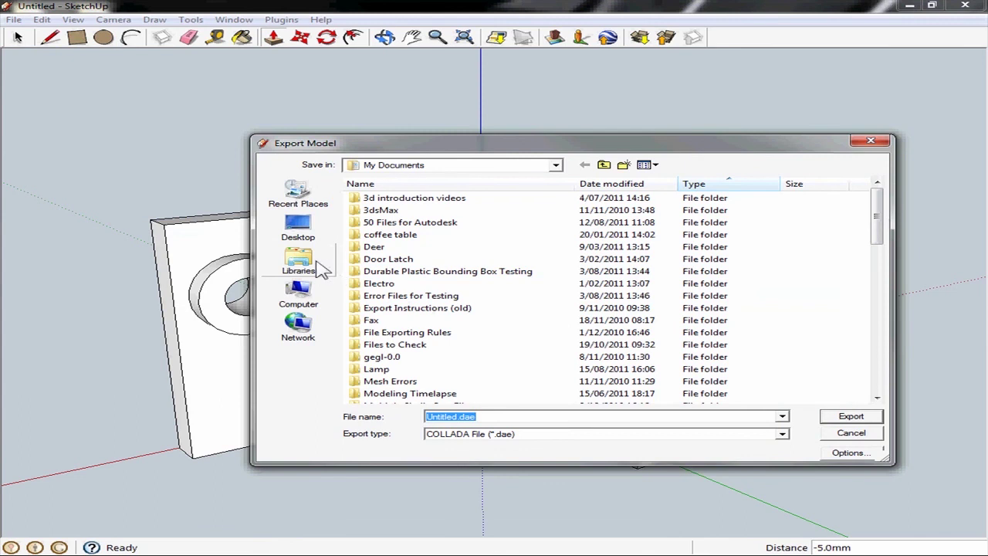
left_click(318, 265)
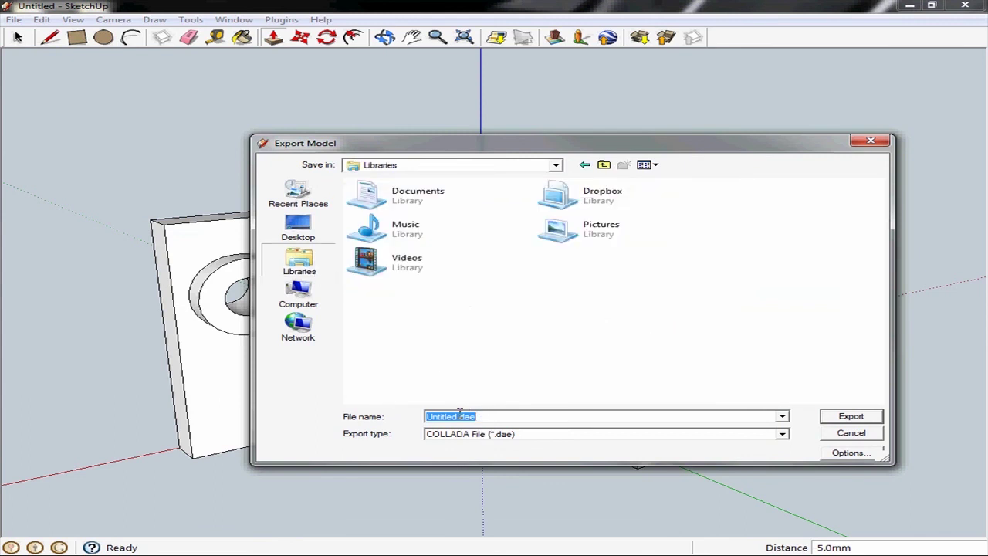
double_click(401, 202)
Step: Export the model as COLLADA (*.dae) named RBtag
left_click(492, 434)
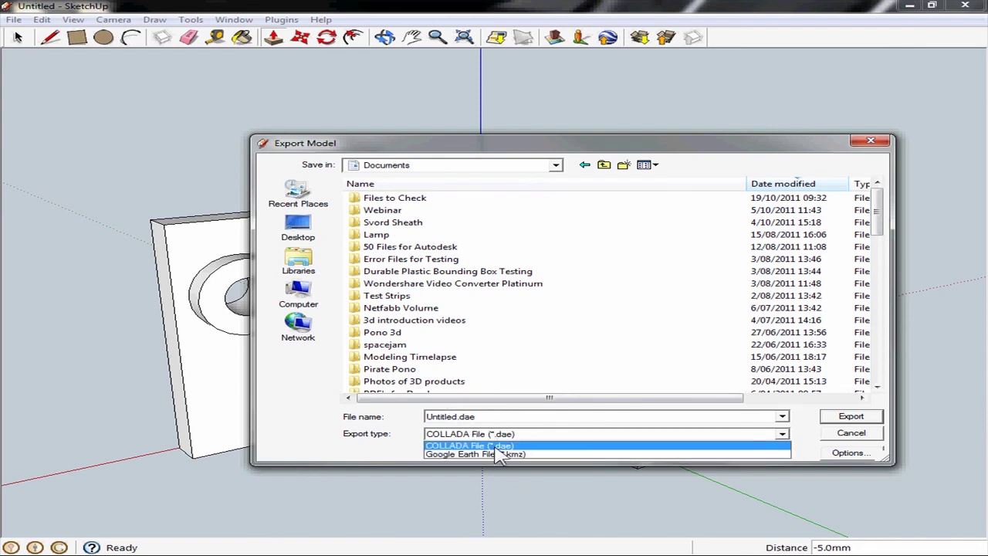
left_click(478, 445)
left_click(449, 417)
left_click(453, 417)
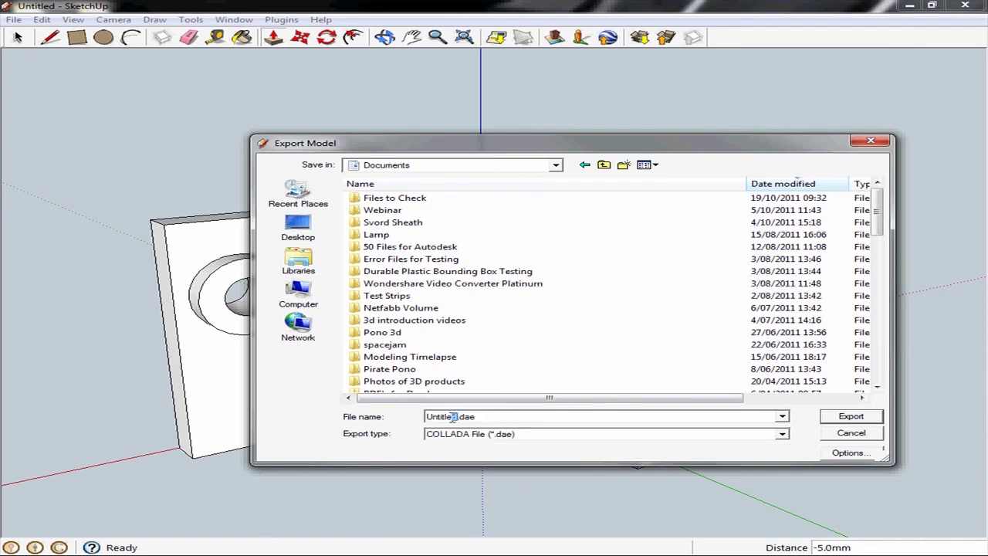
double_click(452, 416)
type("RBtag")
left_click(843, 418)
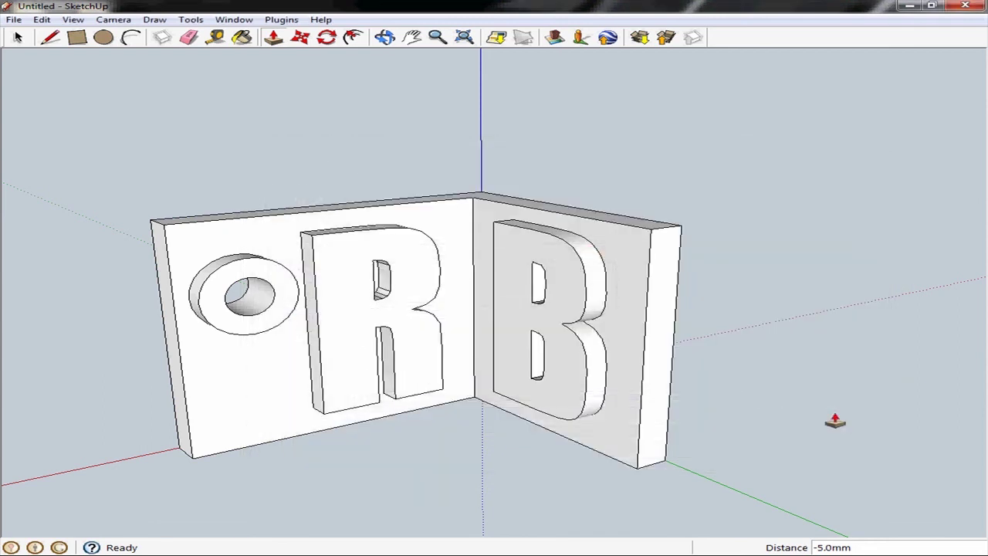